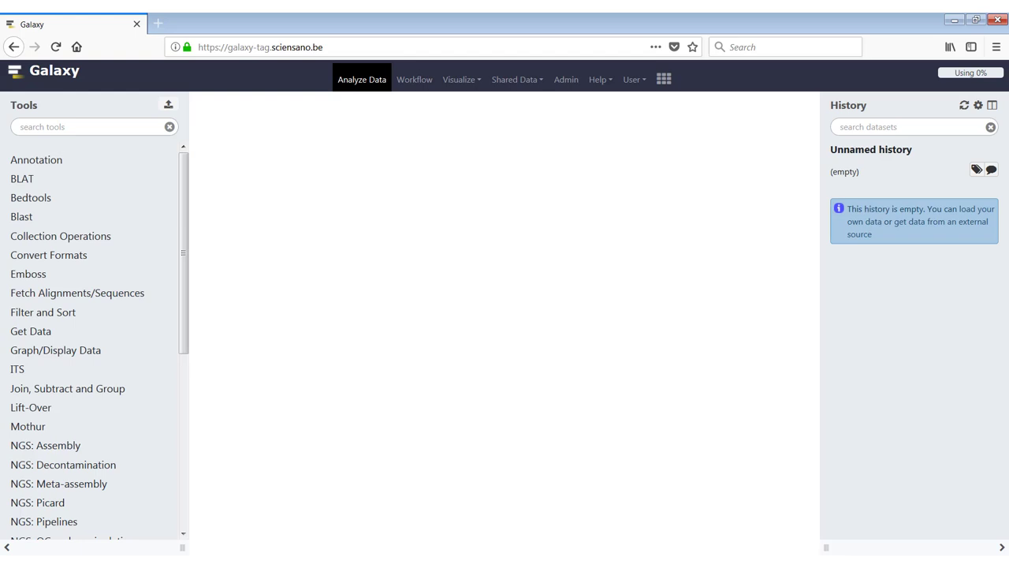
Open Galaxy's Shared Data > Data Libraries page listing the two Galaxy Training libraries.
left_click(526, 83)
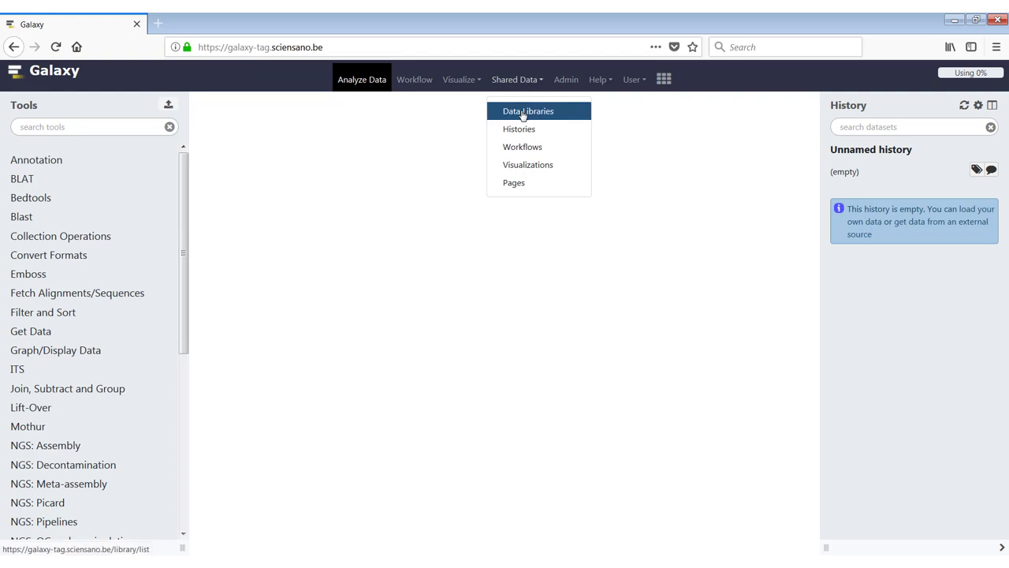
left_click(524, 113)
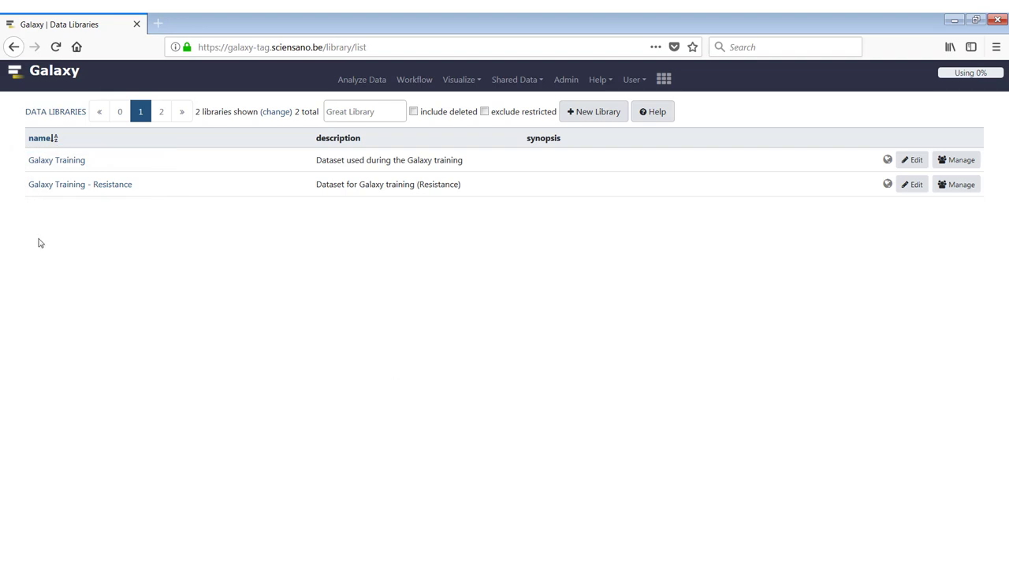
In Galaxy Training, select Neisseria_R1_001.fastq and Neisseria_R2_001.fastq and import them to history as datasets.
left_click(34, 163)
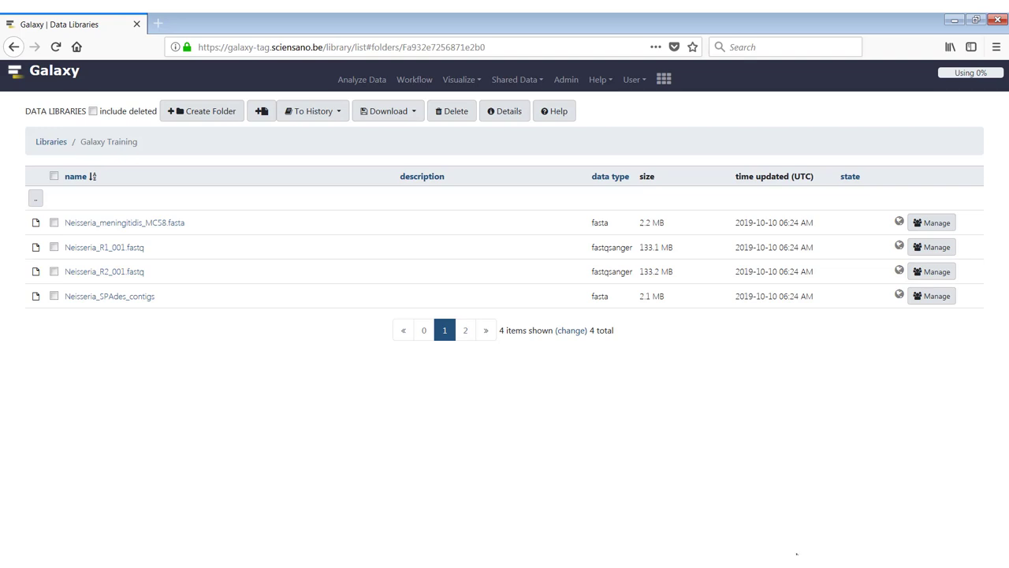
left_click(53, 176)
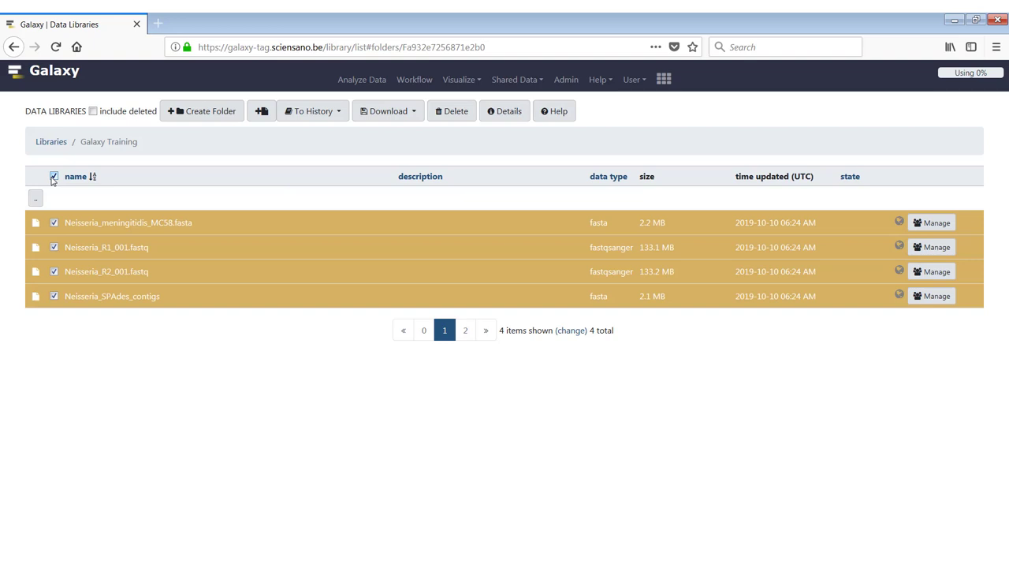
left_click(54, 177)
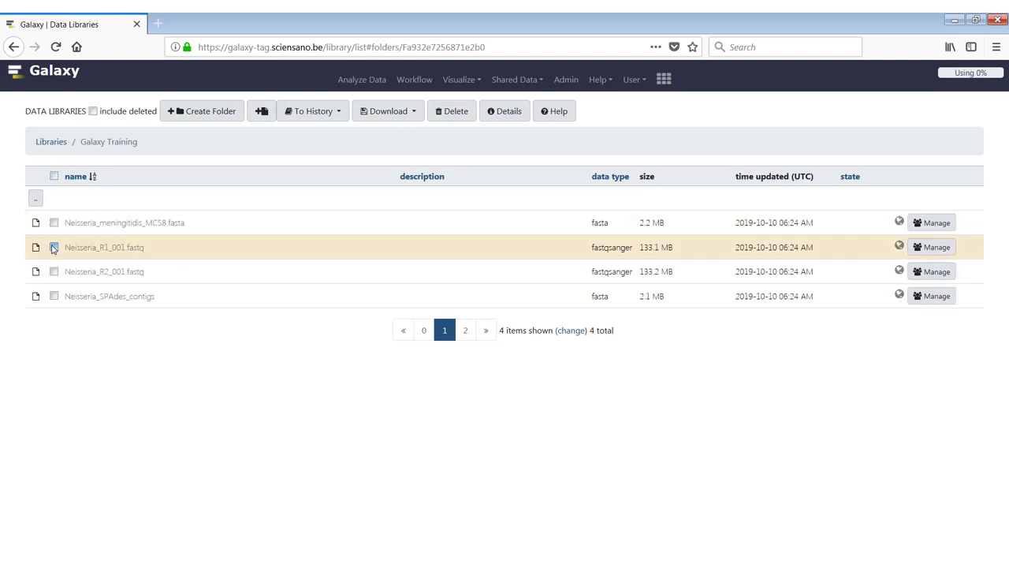
left_click(54, 247)
left_click(54, 271)
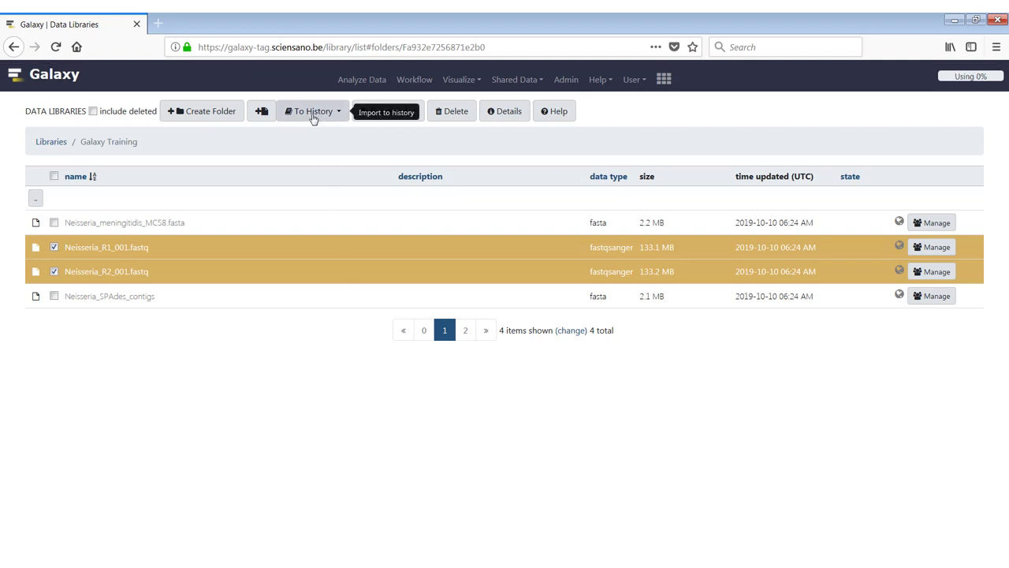
left_click(313, 115)
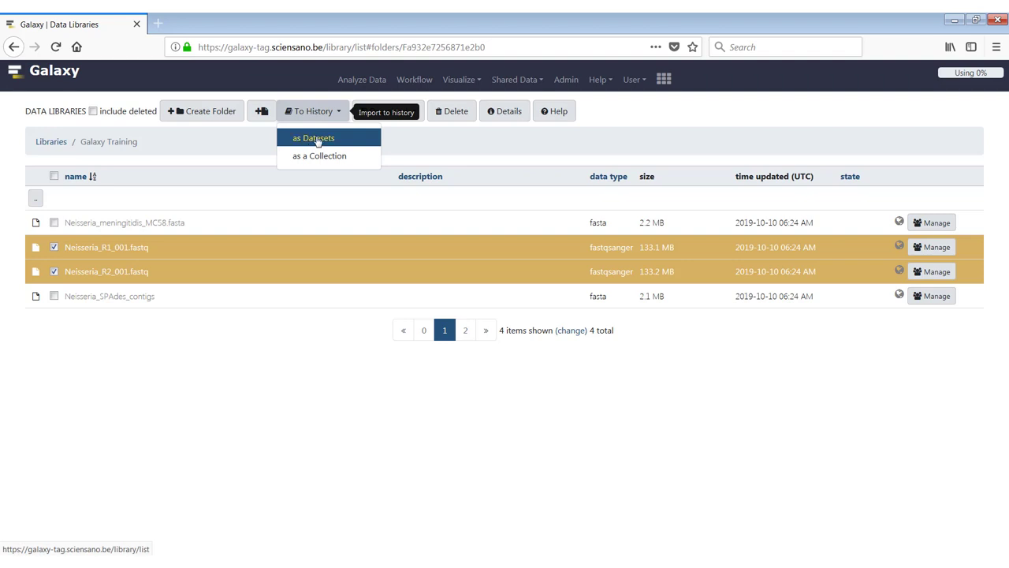
left_click(318, 139)
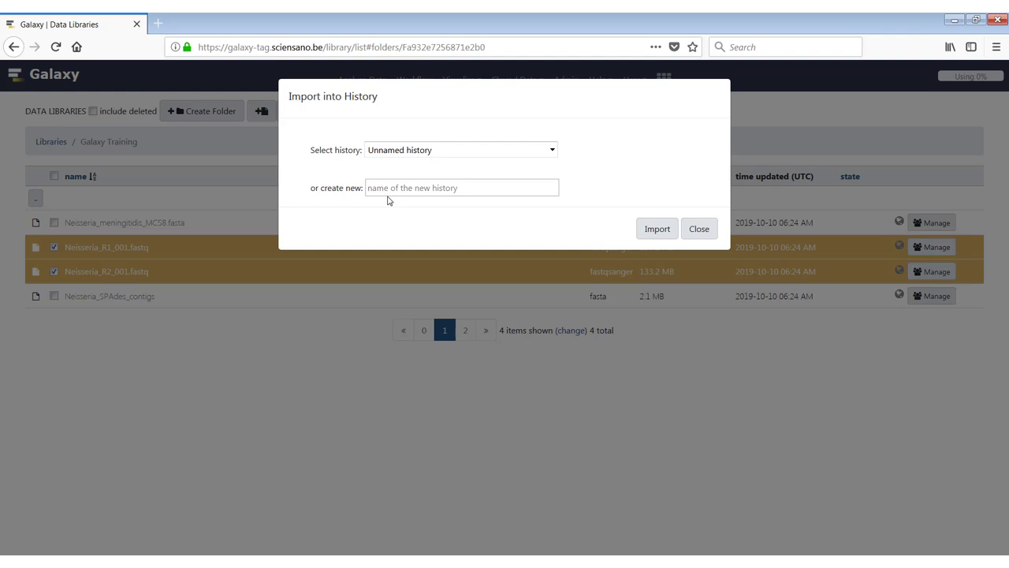
Import both Neisseria FASTQ files into a new history named 'Neisseria'.
left_click(387, 193)
type("Neisseria")
left_click(657, 230)
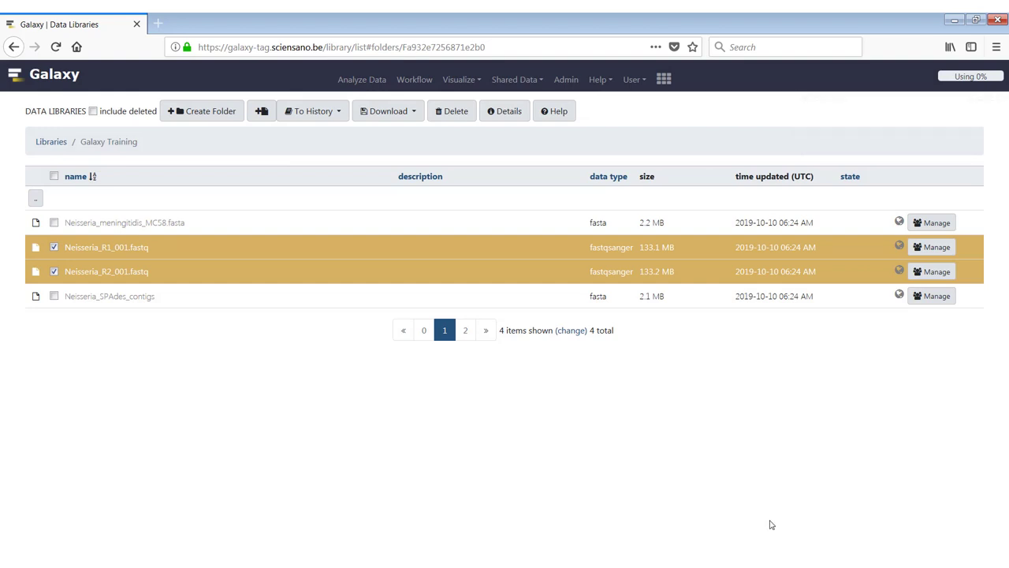
Return to Analyze Data and open the Get Data upload window over the Neisseria history.
left_click(357, 80)
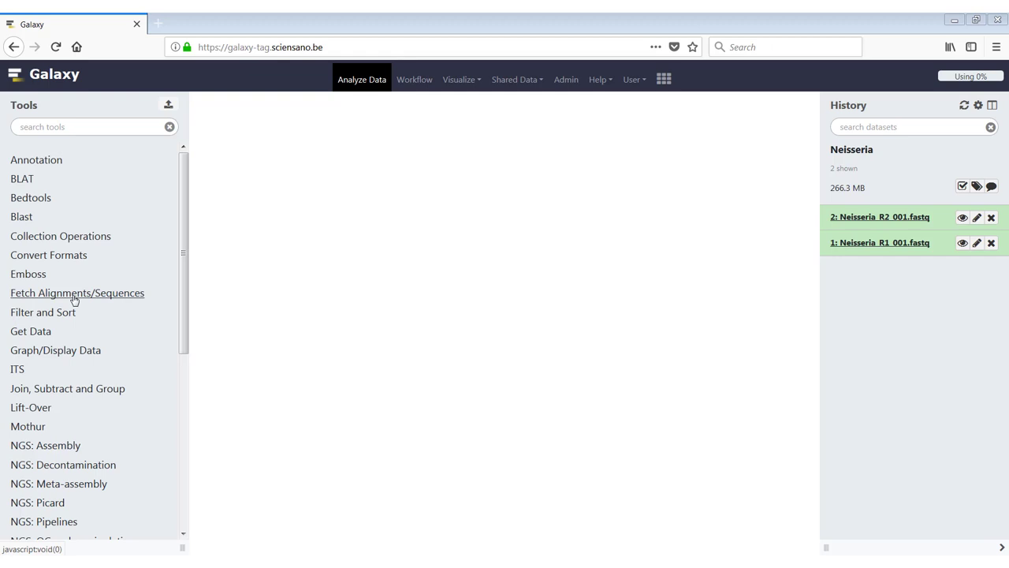
left_click(32, 337)
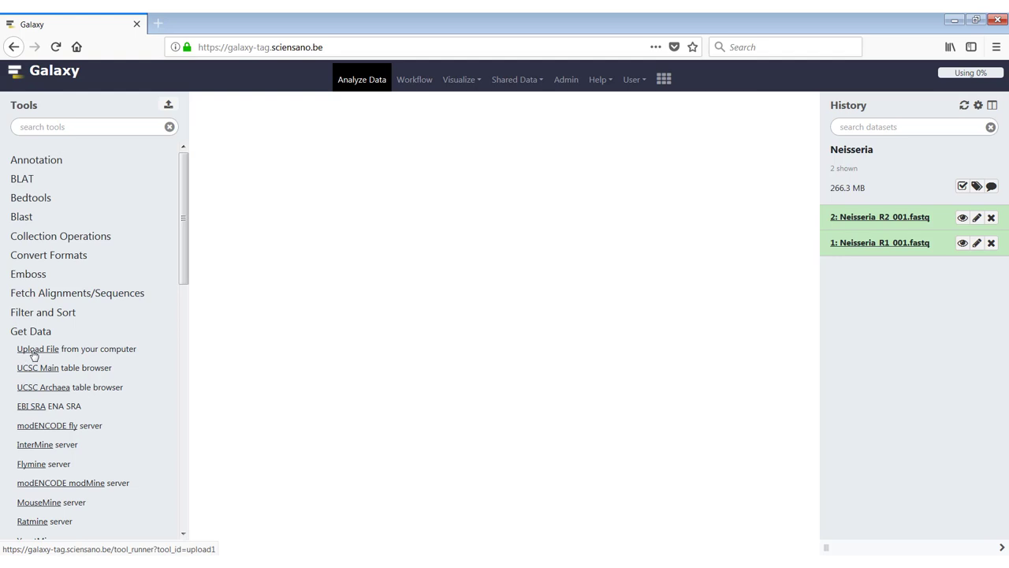
left_click(34, 353)
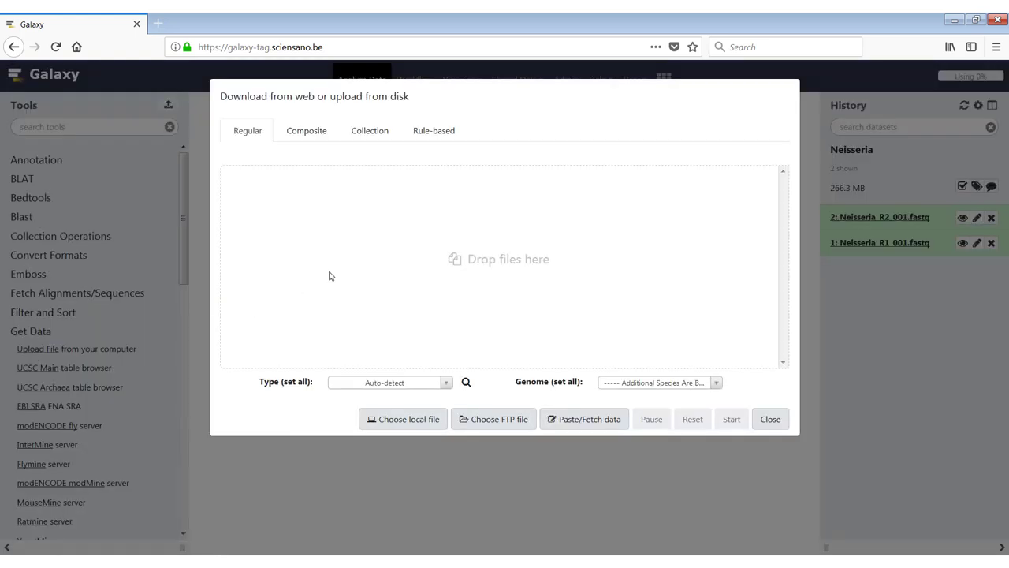
left_click(776, 420)
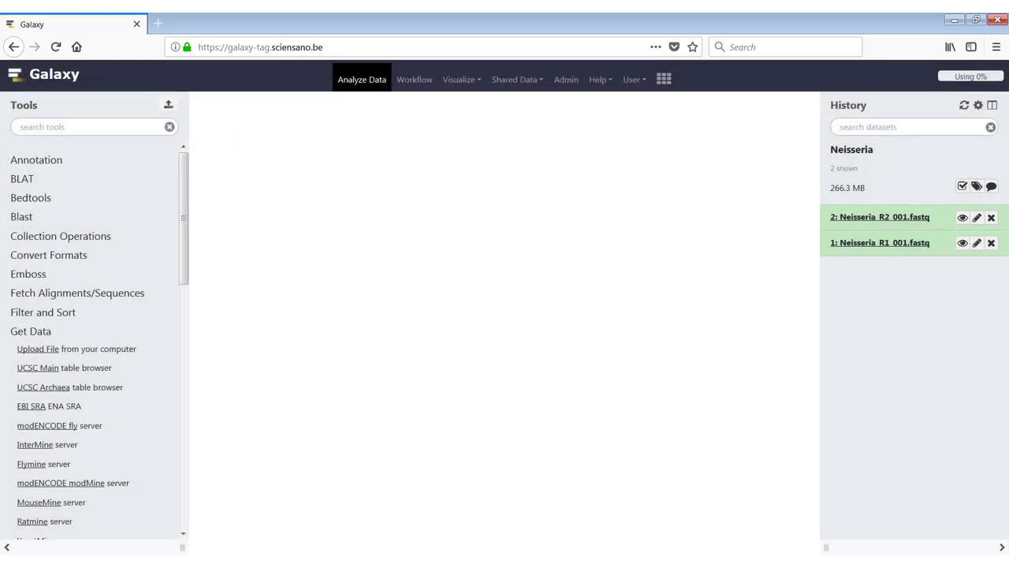
left_click(169, 106)
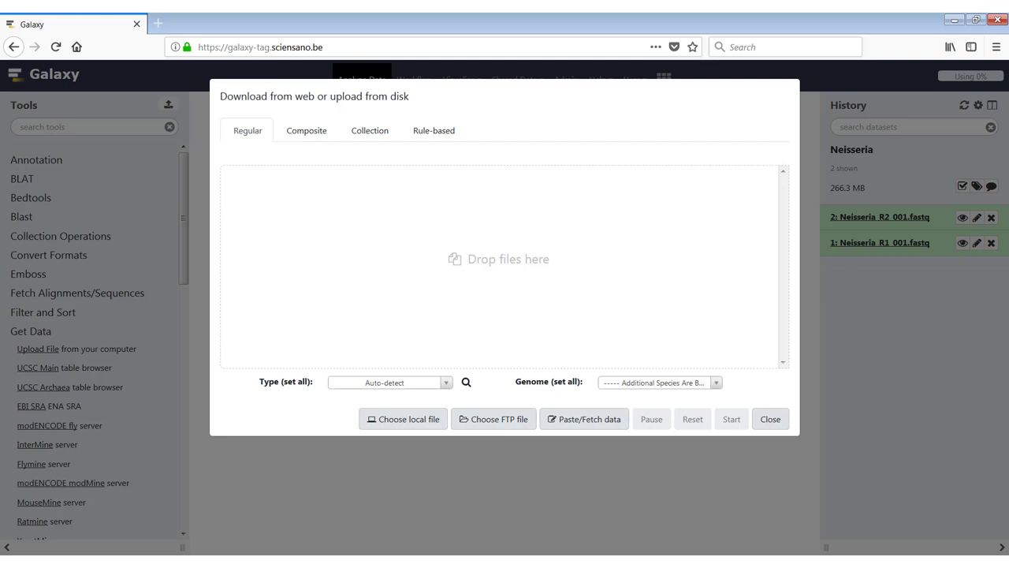
Queue local files F3D0_S188_L001_R1_001.fastq and F3D0_S188_L001_R2_001.fastq for upload.
left_click(410, 428)
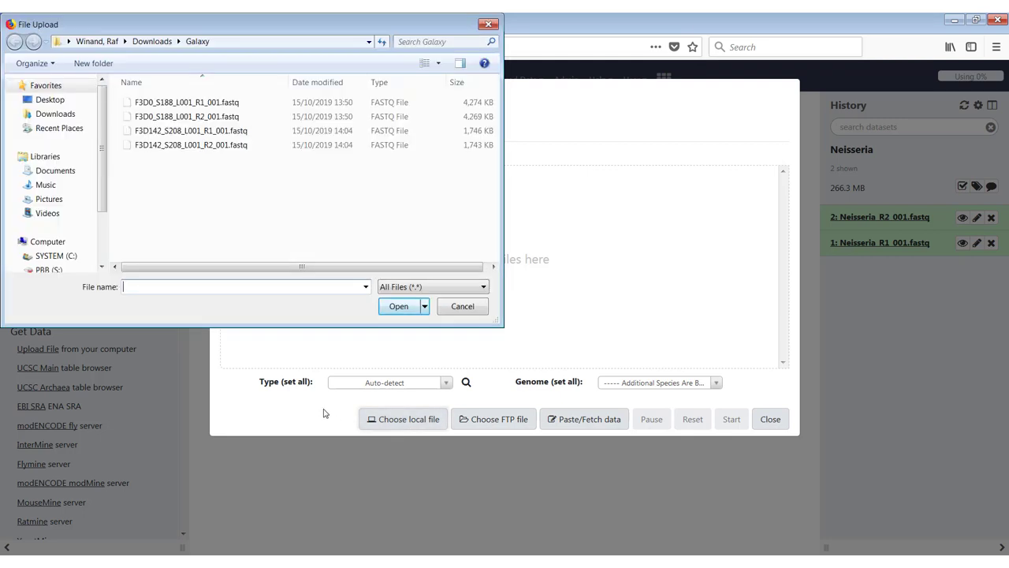
left_click(135, 106)
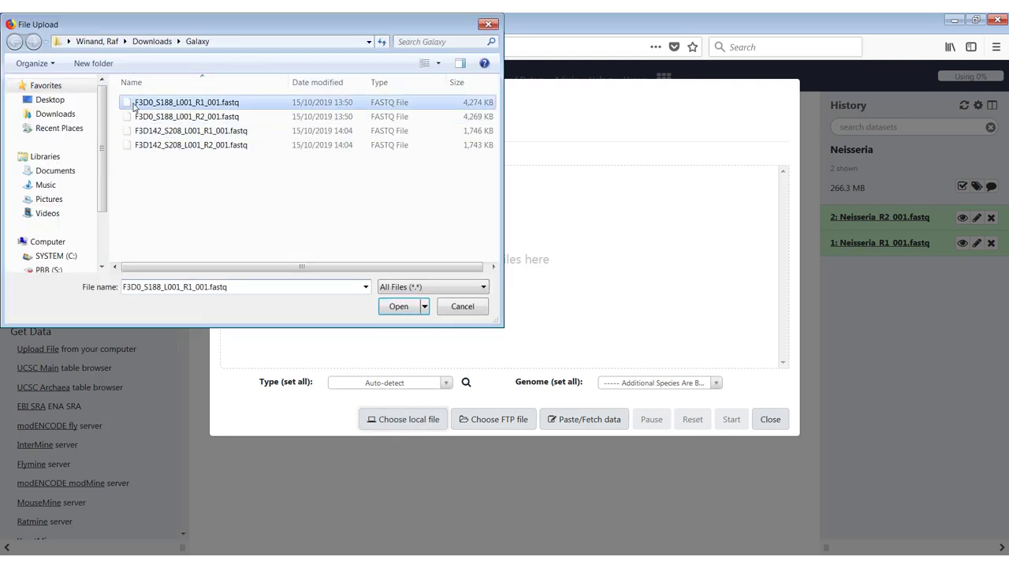
left_click(138, 115, "ctrl")
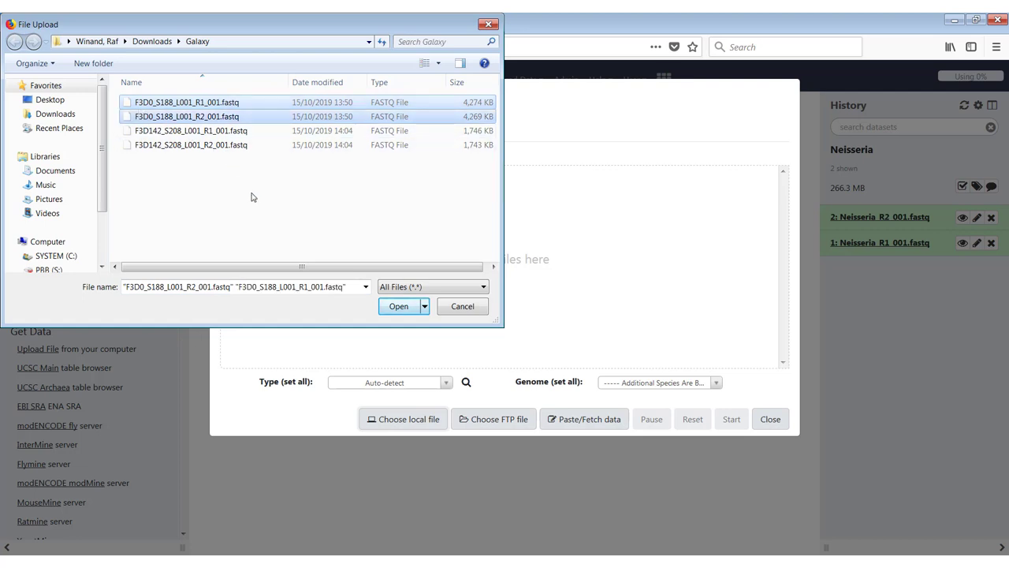
left_click(389, 307)
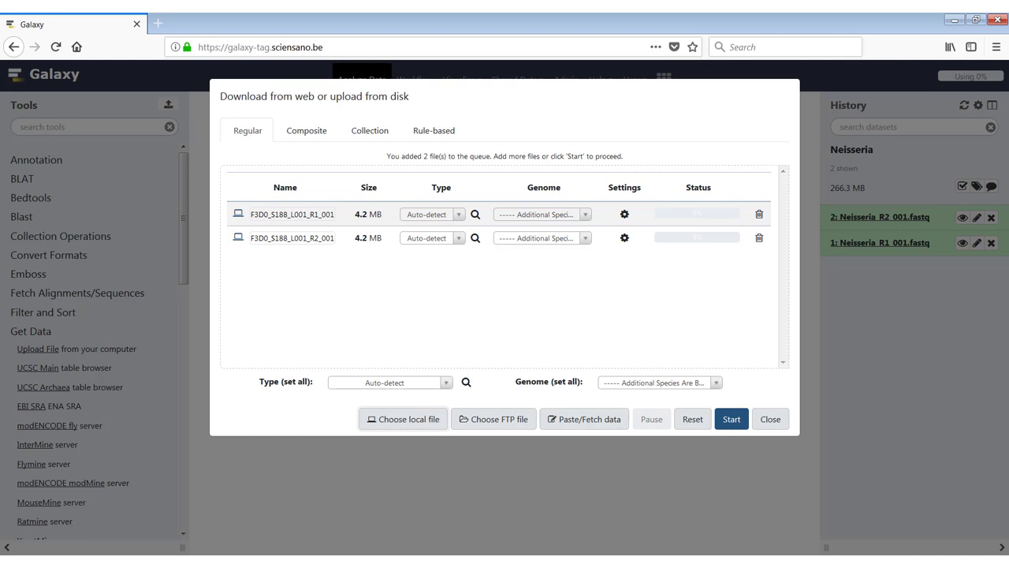
Start uploading the two F3D0 FASTQ files and close the upload window.
left_click(732, 421)
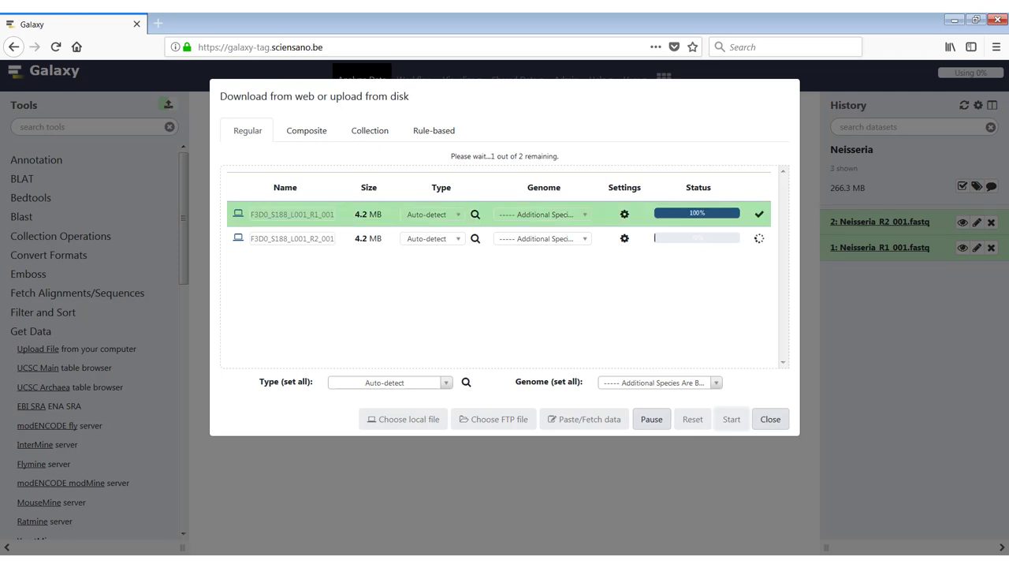
left_click(771, 420)
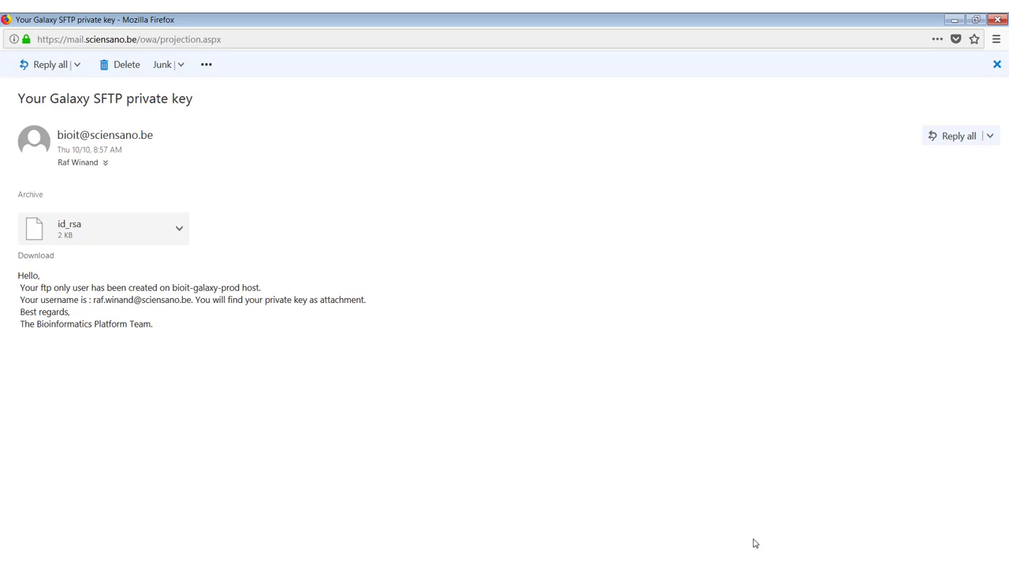
Switch from the Galaxy SFTP private key e-mail to the WinSCP login window.
mouse_move(614, 566)
left_click(611, 540)
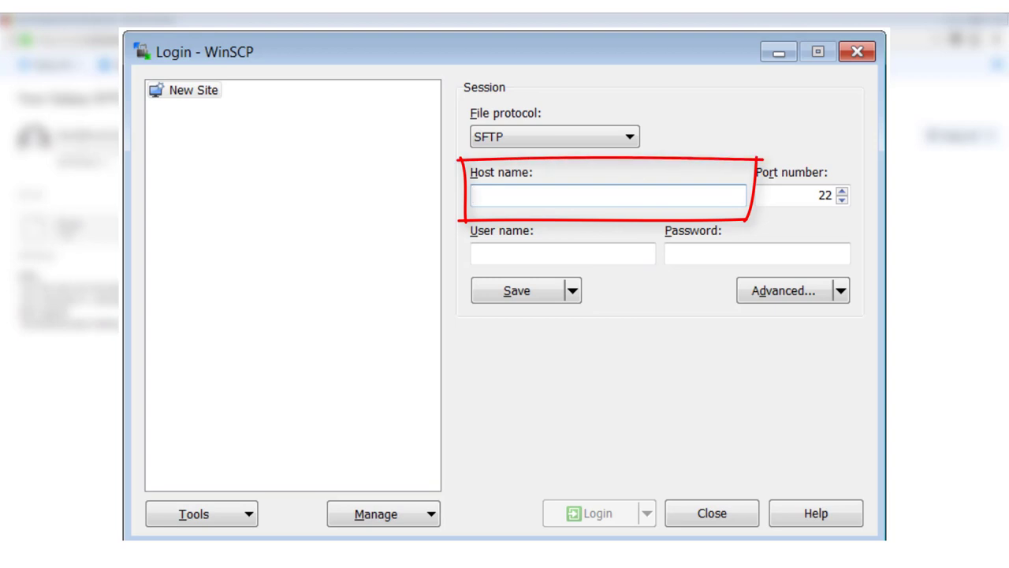
Enter host bioit-galaxy-prod and the account's e-mail as user name, then open Advanced settings.
type("bioit-g")
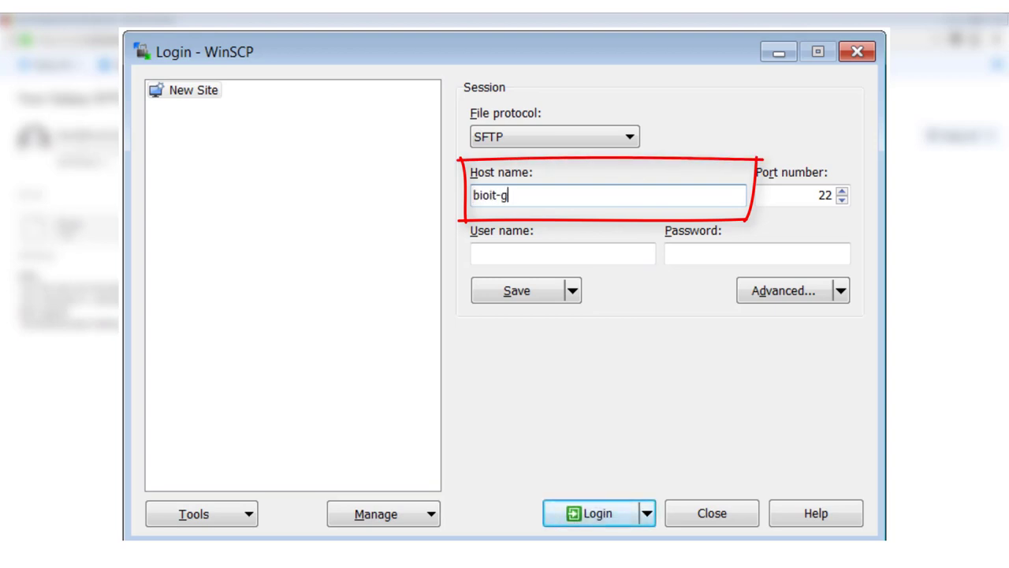
type("alaxy-prod")
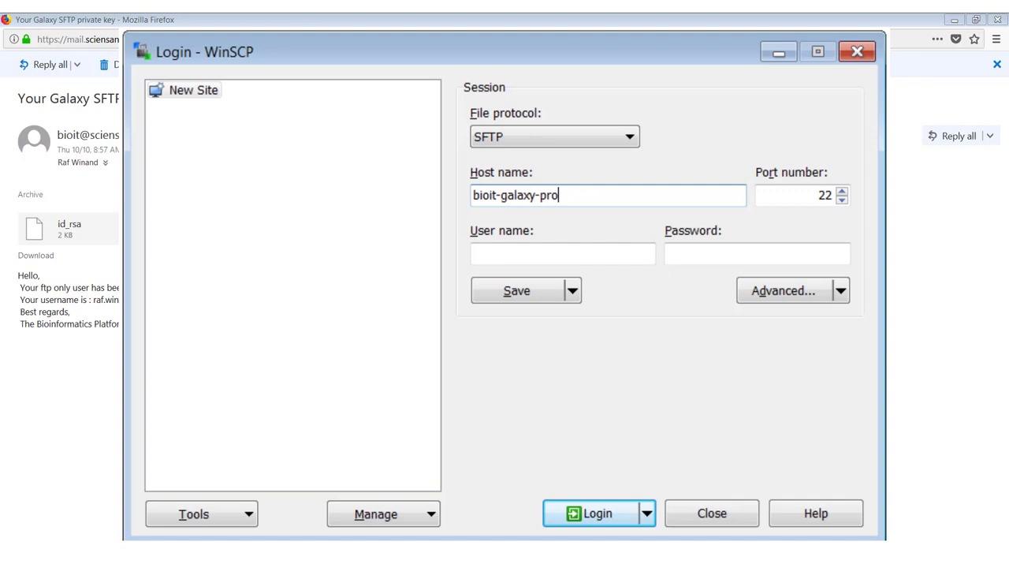
key("Tab")
key("Tab")
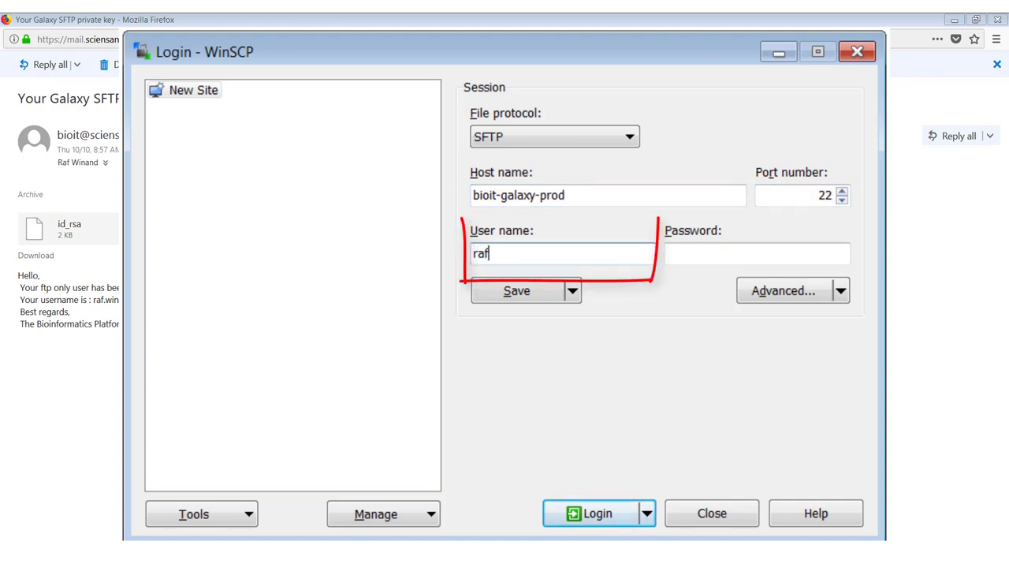
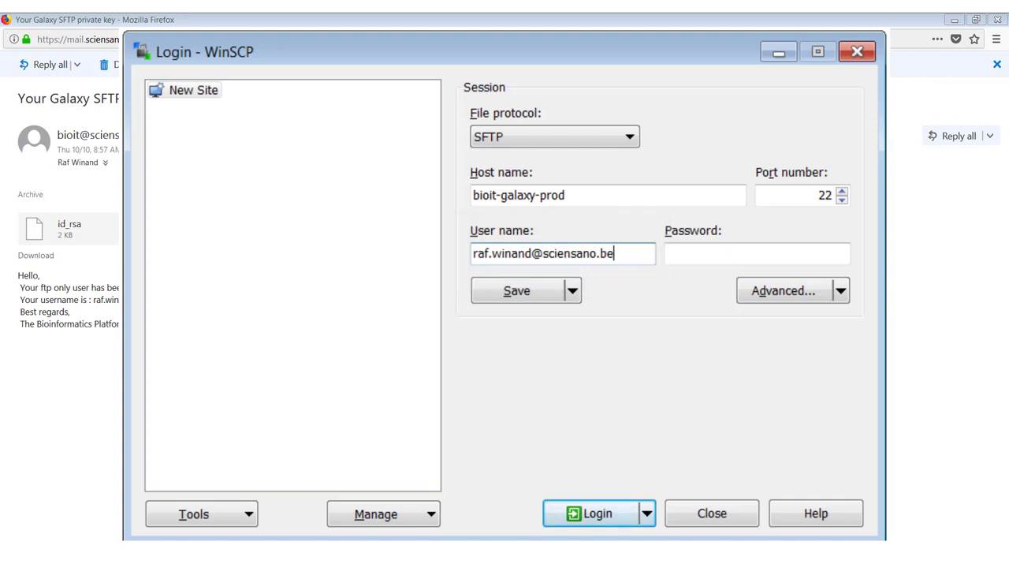
left_click(768, 301)
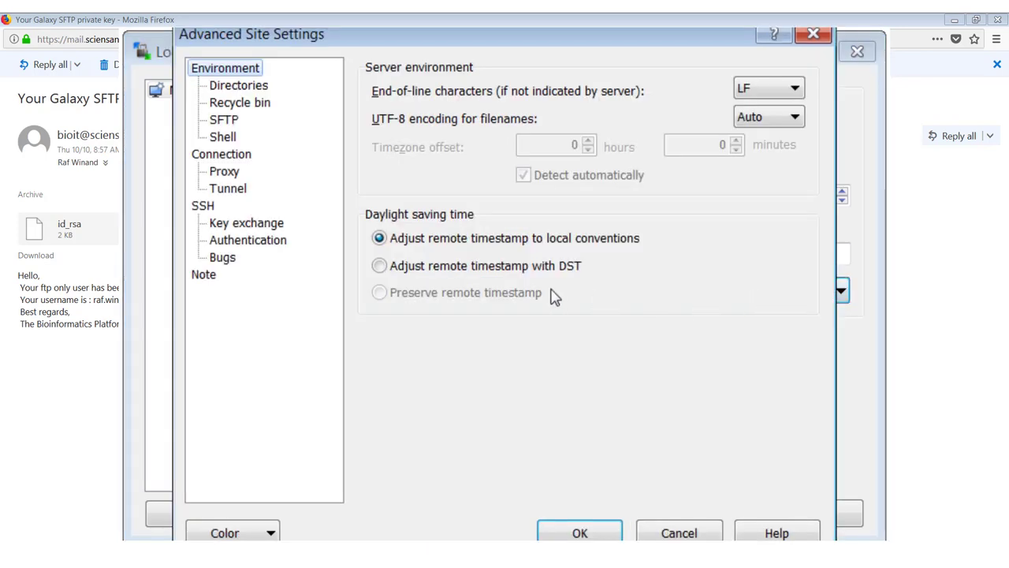
Under SSH > Authentication, choose id_rsa_galaxy as the private key using the All Files filter.
left_click(255, 247)
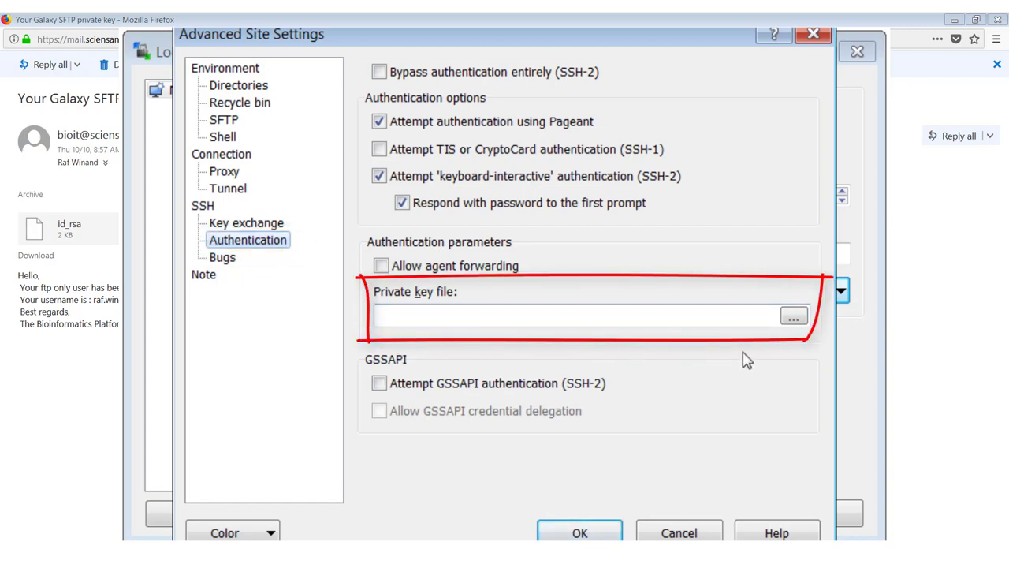
left_click(793, 318)
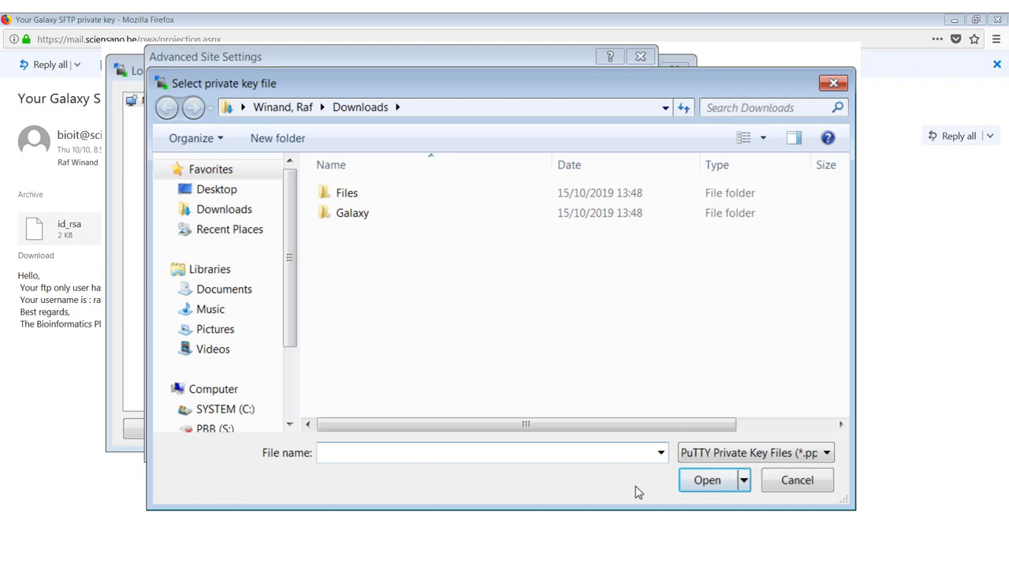
left_click(702, 456)
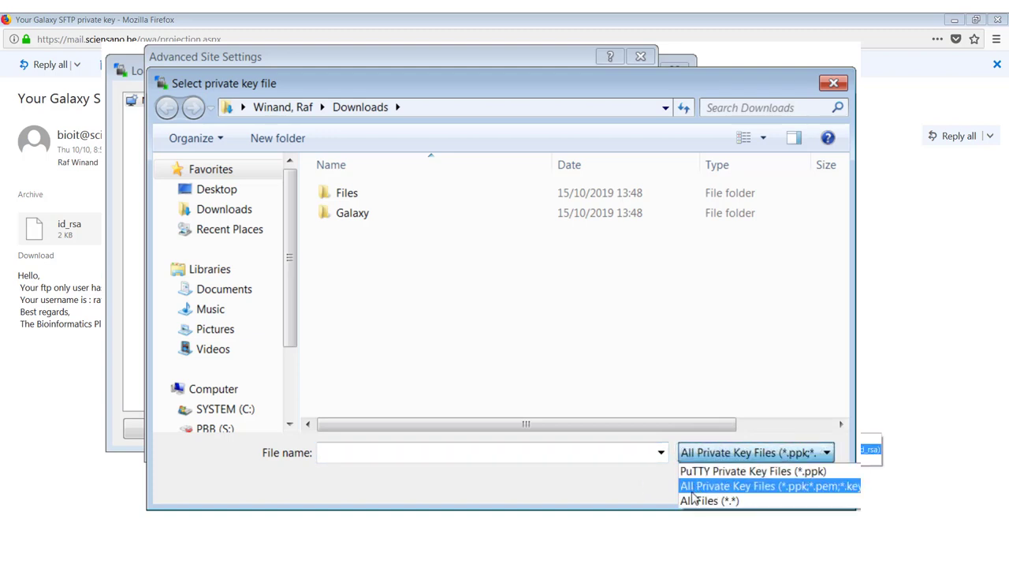
left_click(697, 500)
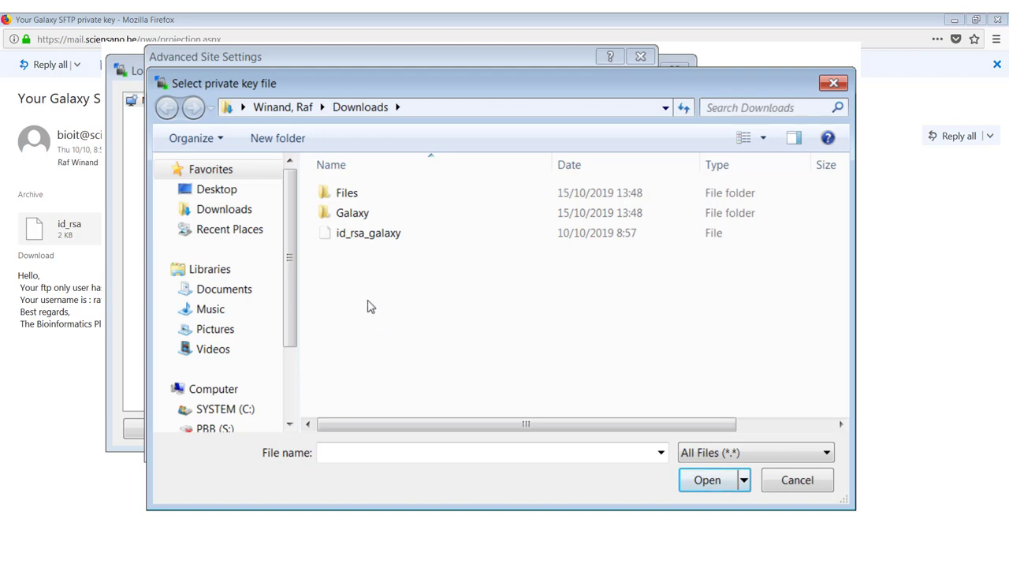
left_click(349, 236)
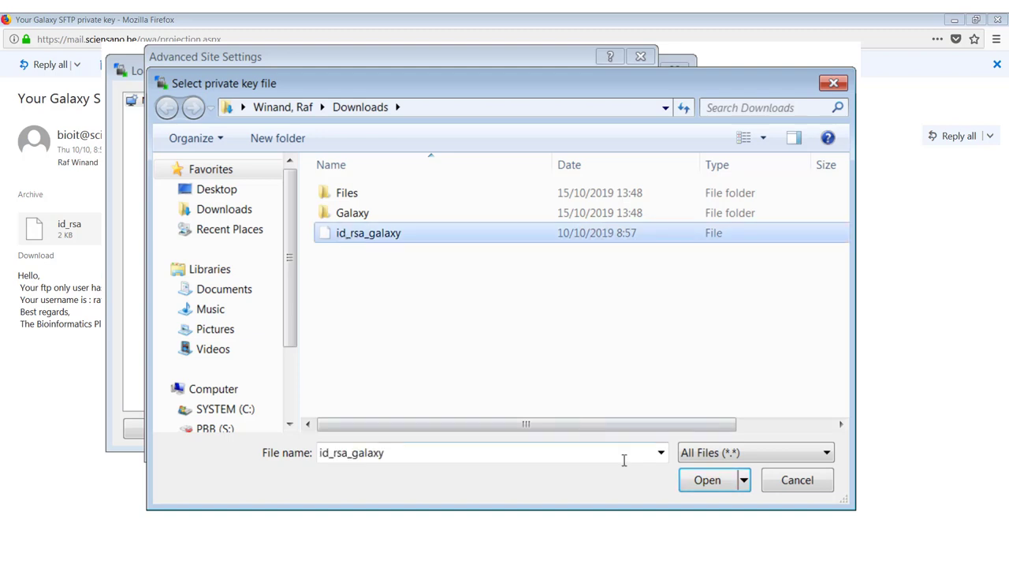
left_click(691, 484)
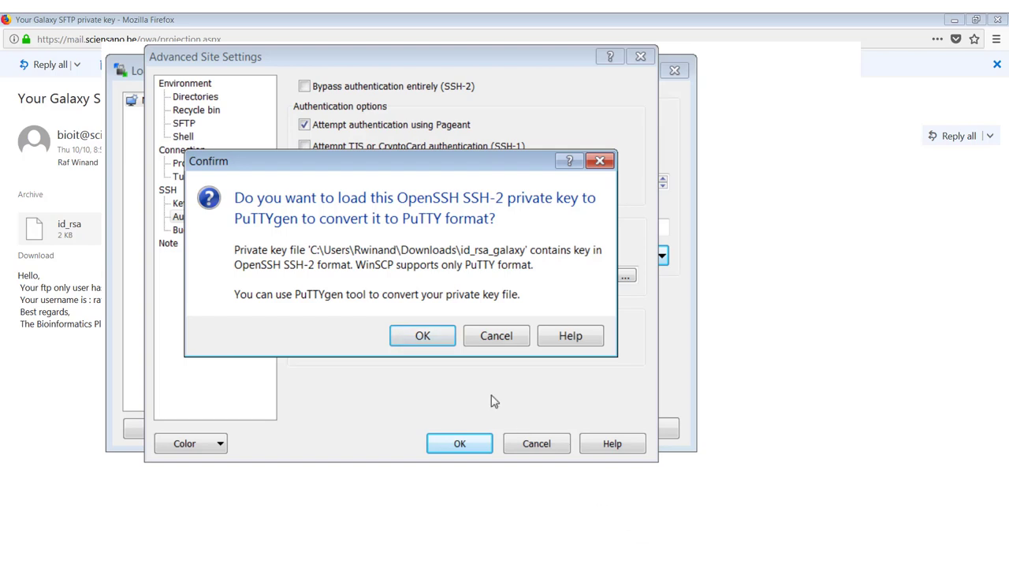
Accept the PuTTYgen conversion and load the key as a 2048-bit SSH-2 RSA key.
left_click(422, 337)
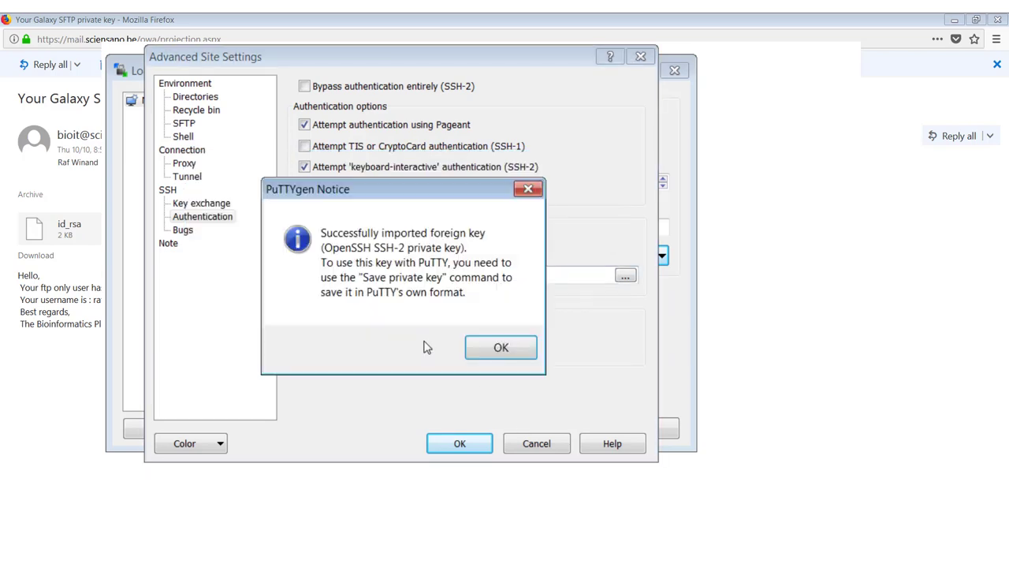
left_click(483, 357)
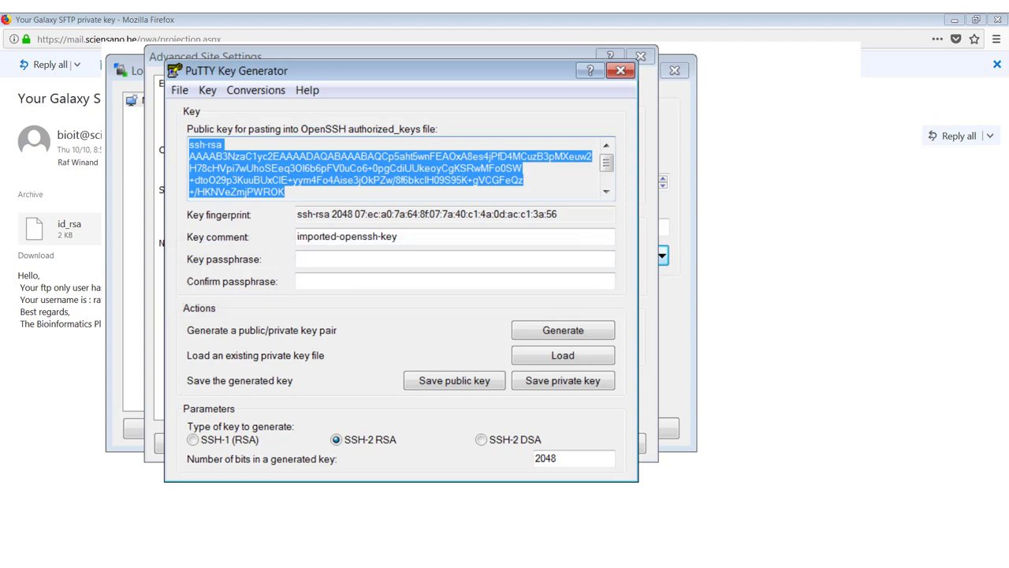
Save the converted private key without a passphrase as id_rsa_galaxy.ppk in Downloads.
left_click(564, 390)
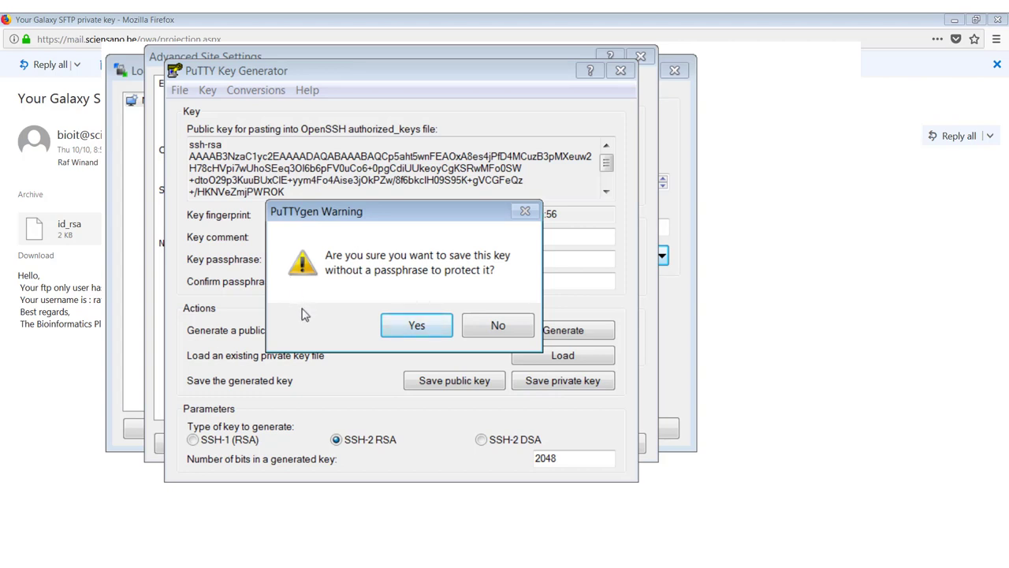
left_click(391, 334)
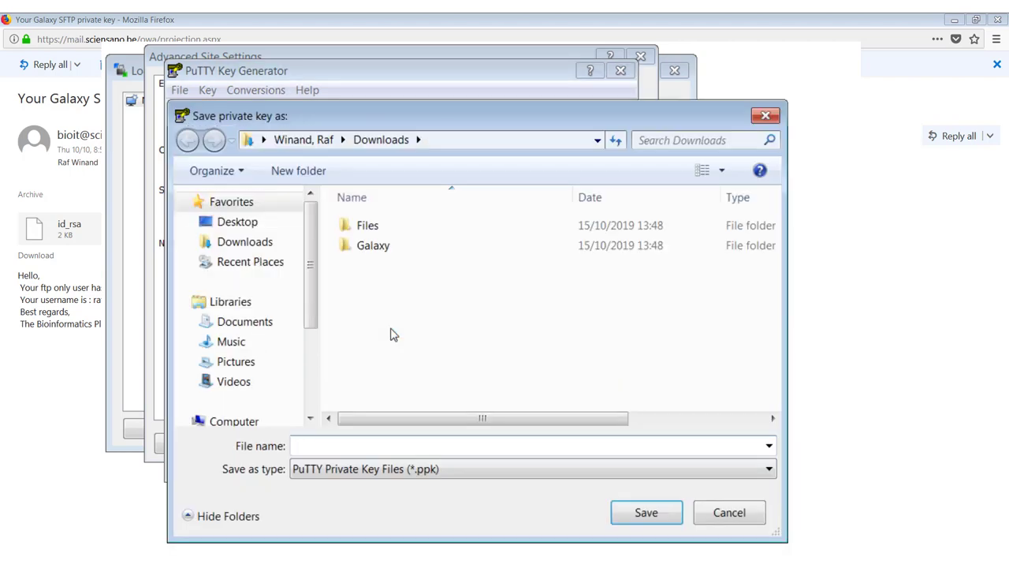
type("id_")
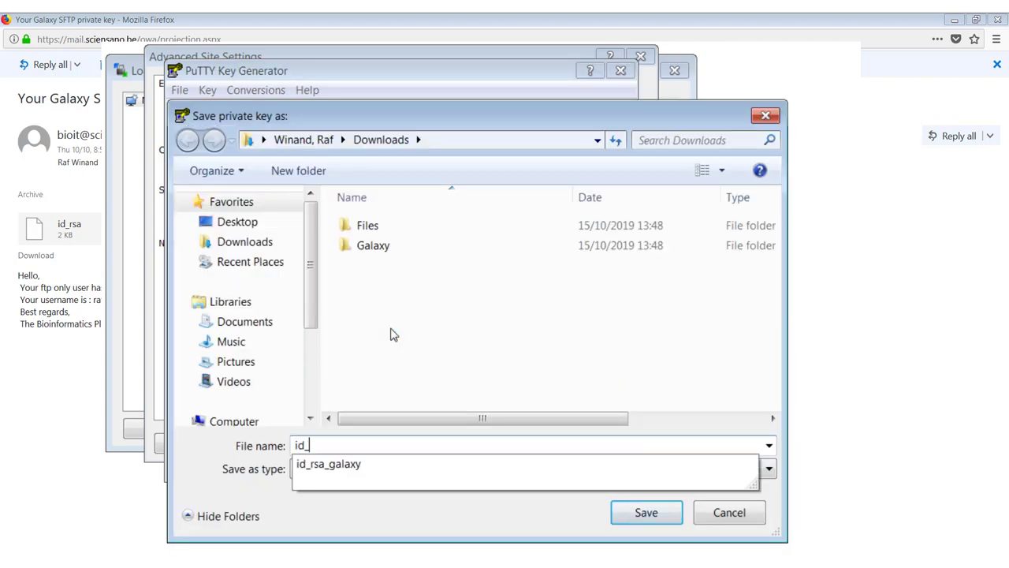
type("rsa_galaxy.ppk")
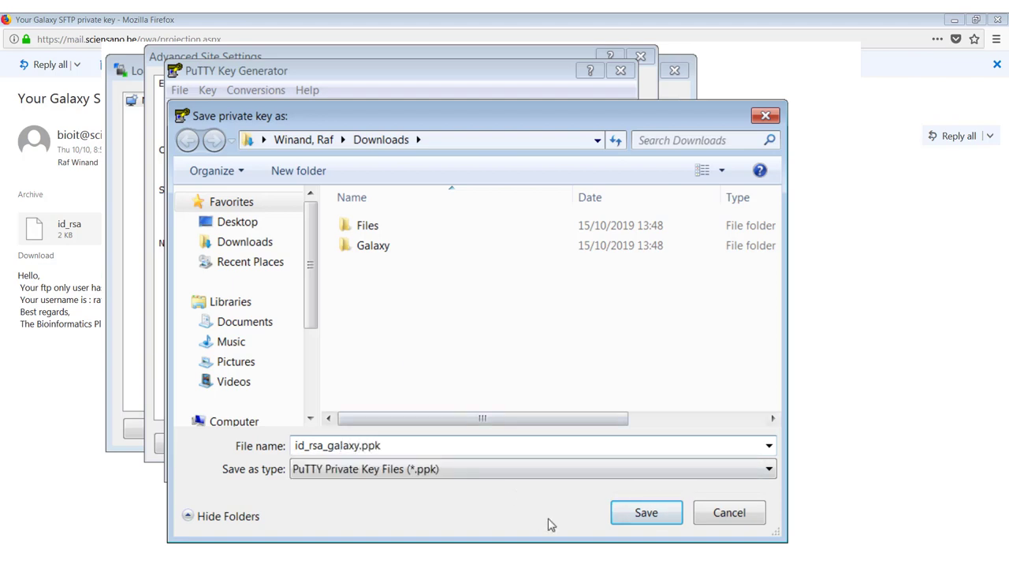
left_click(626, 521)
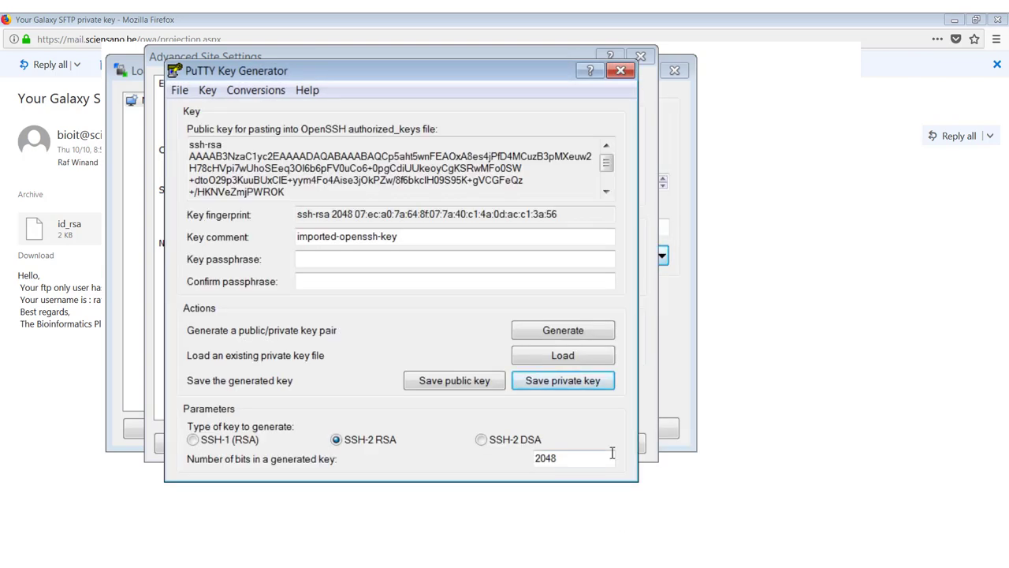
Set id_rsa_galaxy.ppk as the site's private key and log in to bioit-galaxy-prod.
left_click(621, 73)
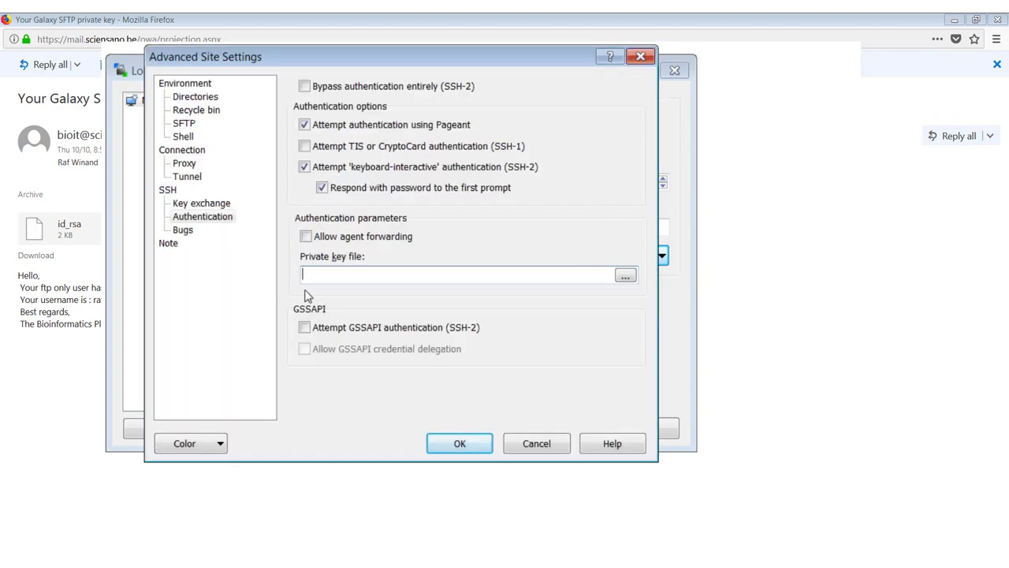
left_click(625, 278)
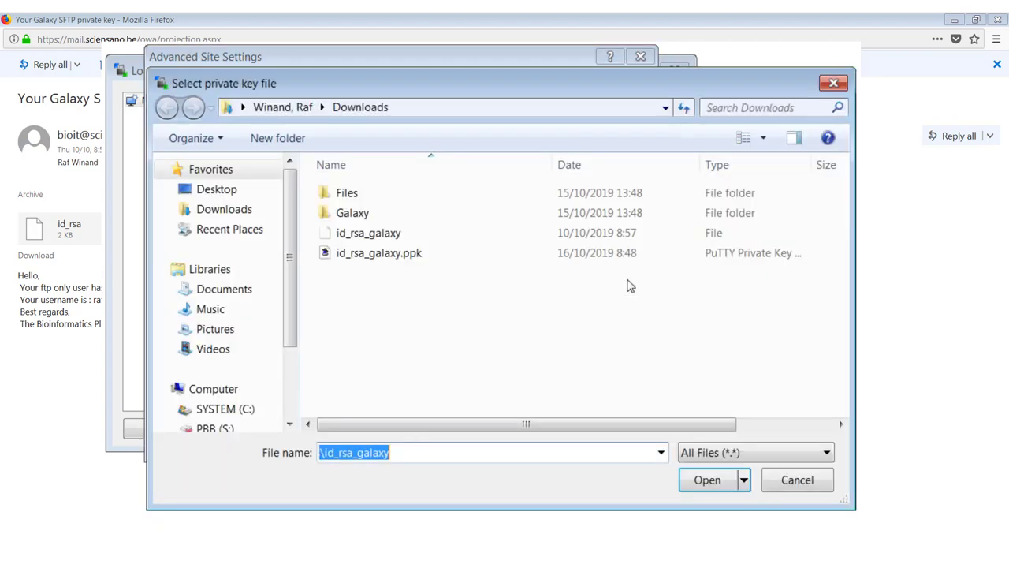
double_click(360, 256)
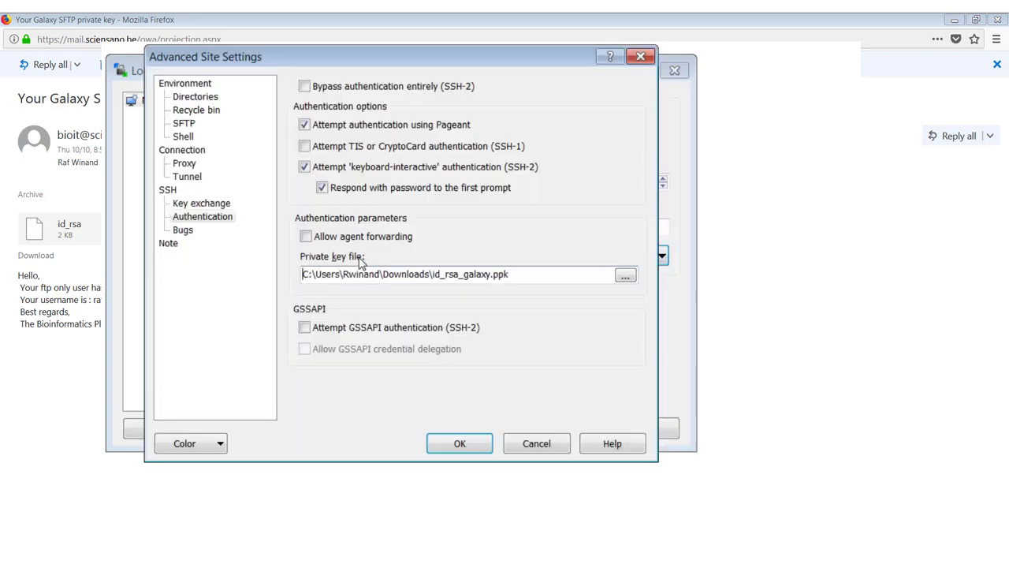
left_click(454, 447)
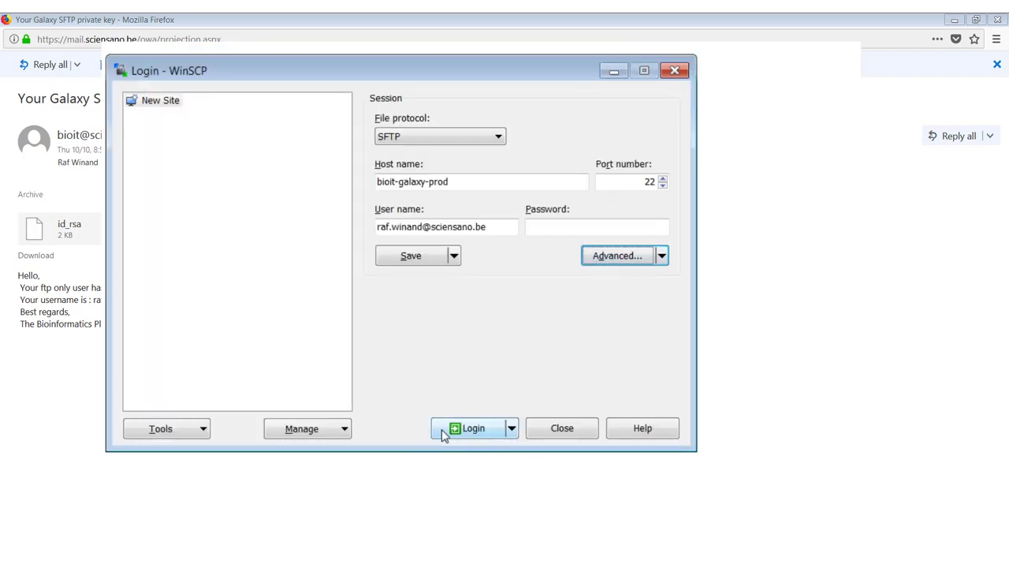
left_click(442, 432)
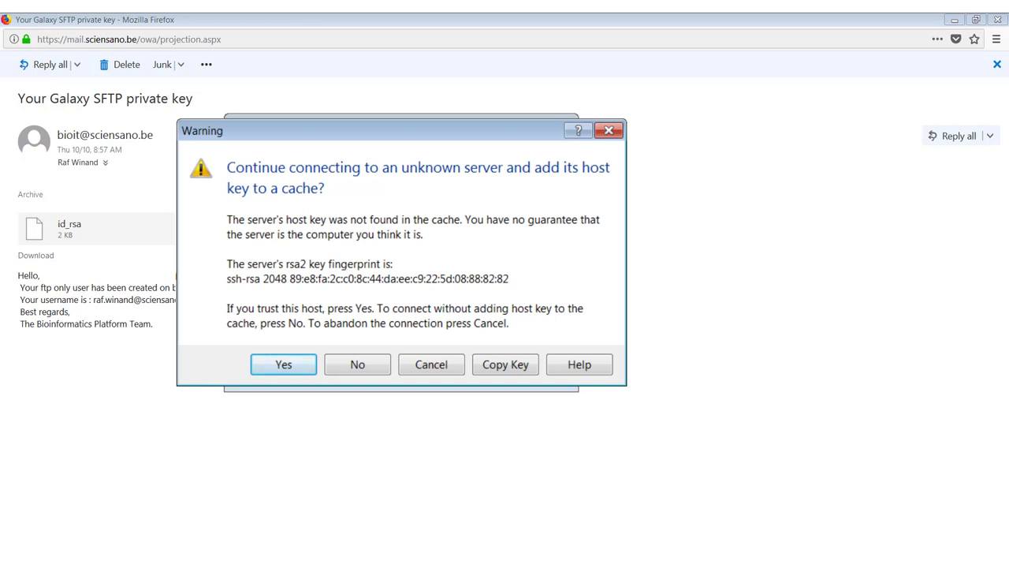
Trust the server's host key and select both F3D142_S208 FASTQ files in local Downloads\Galaxy.
left_click(278, 369)
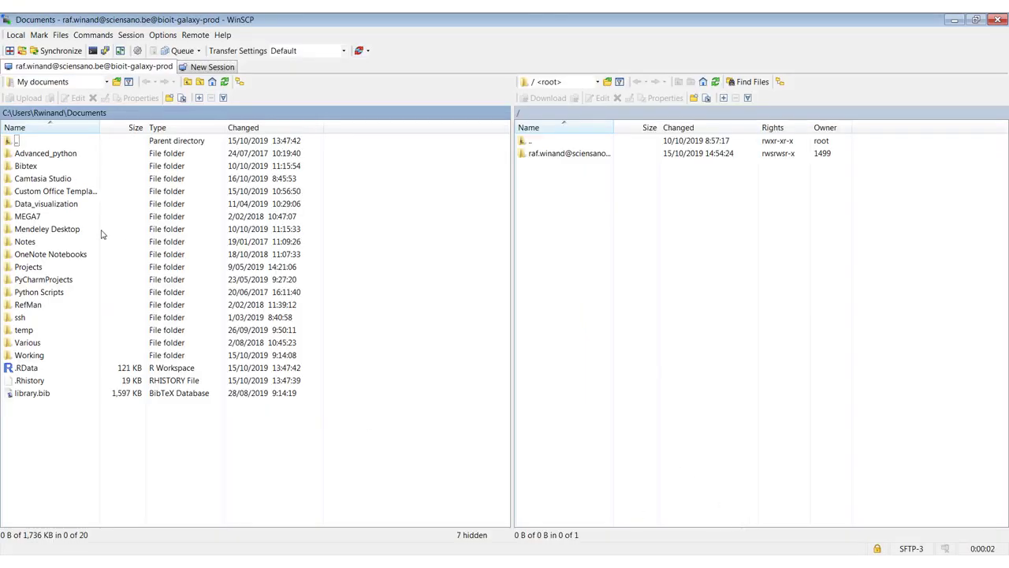
double_click(14, 142)
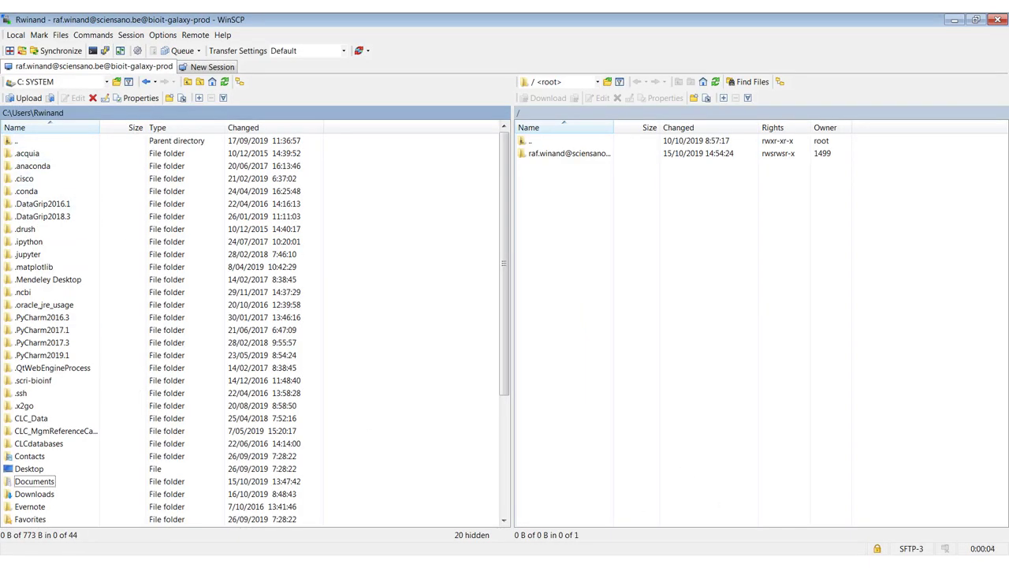
double_click(26, 496)
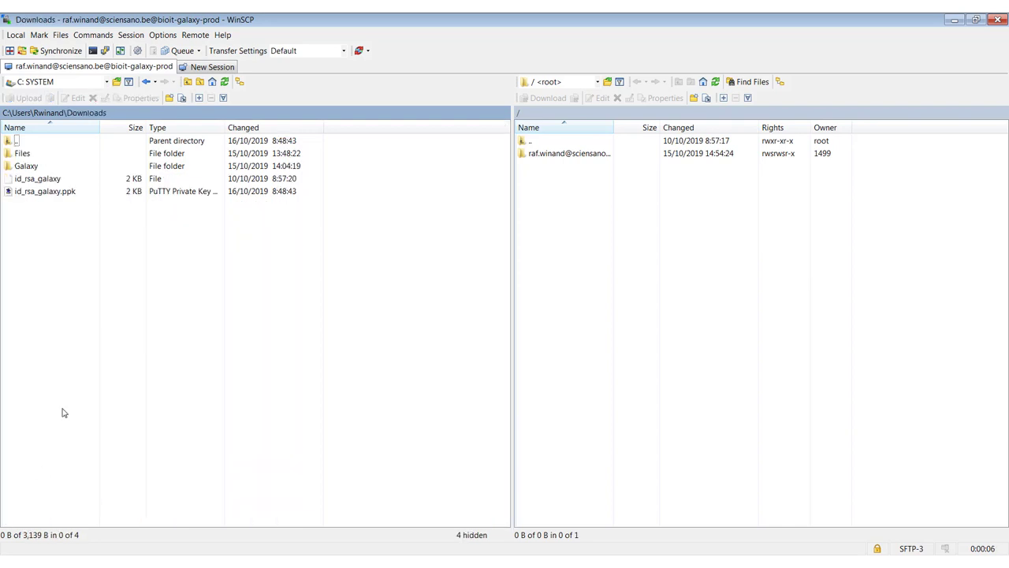
double_click(28, 166)
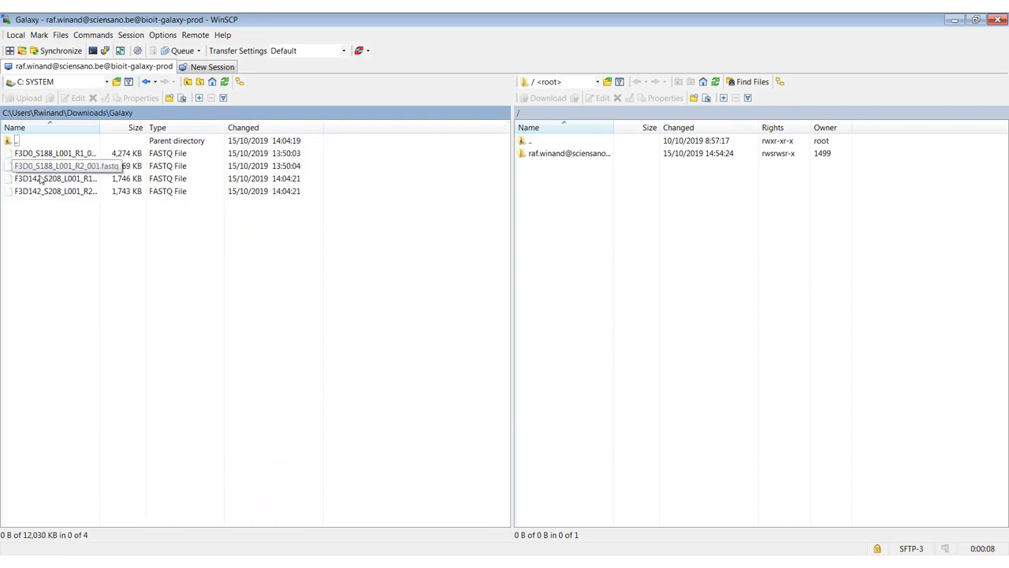
left_click(43, 181)
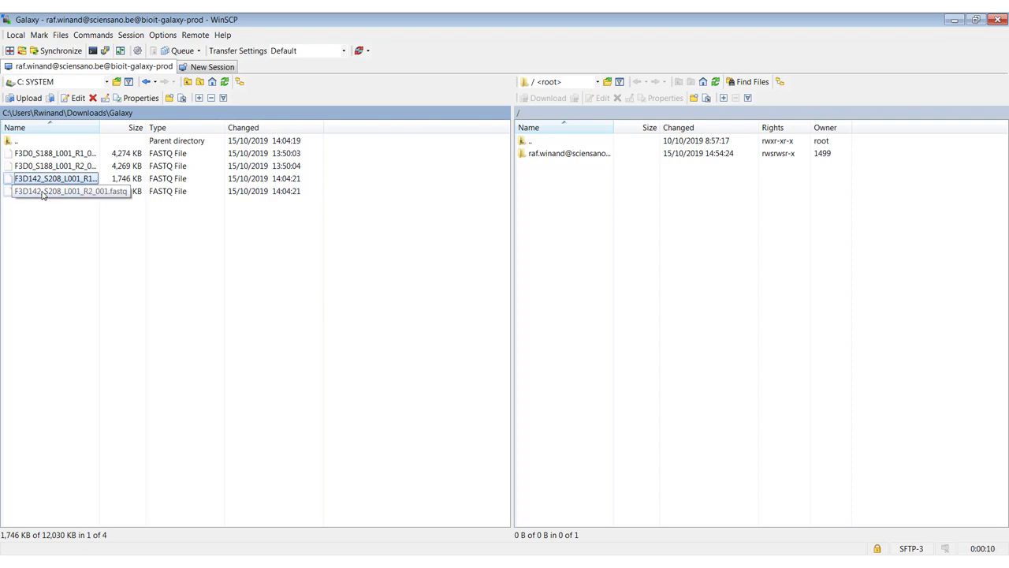
left_click(43, 194, "shift")
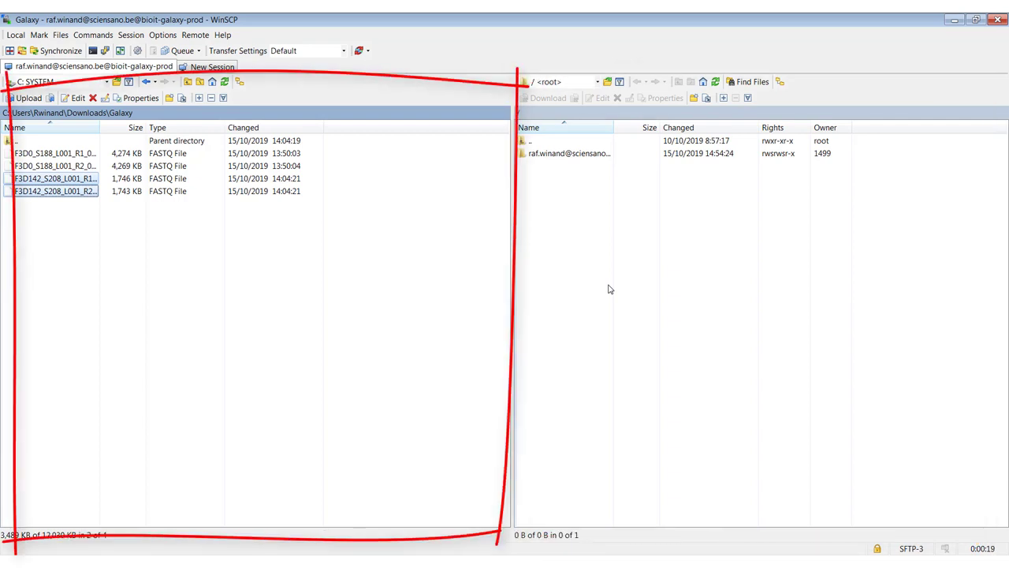
Upload the two FASTQ files into the remote home folder, then close WinSCP.
double_click(534, 155)
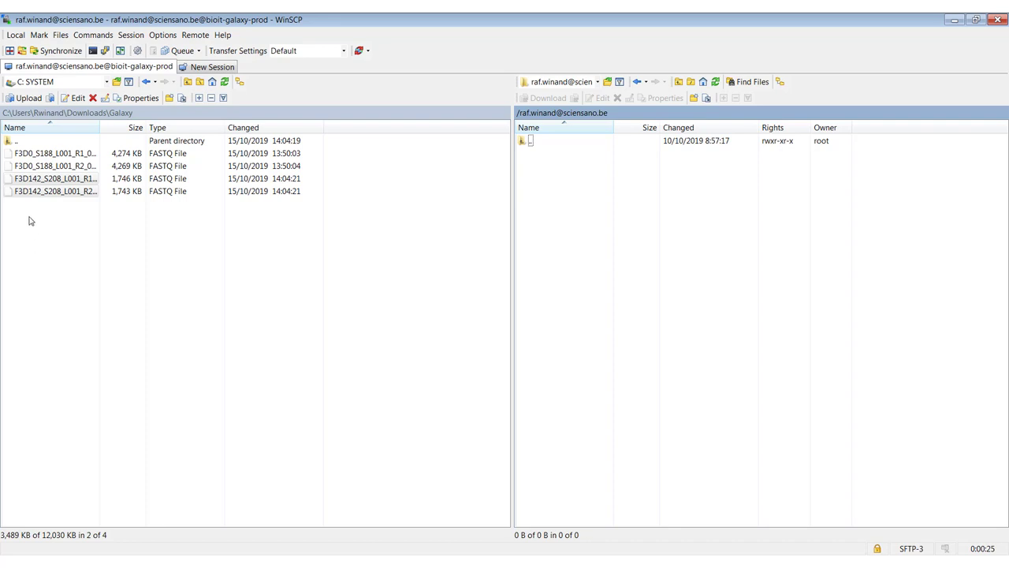
left_click_drag(29, 190, 728, 226)
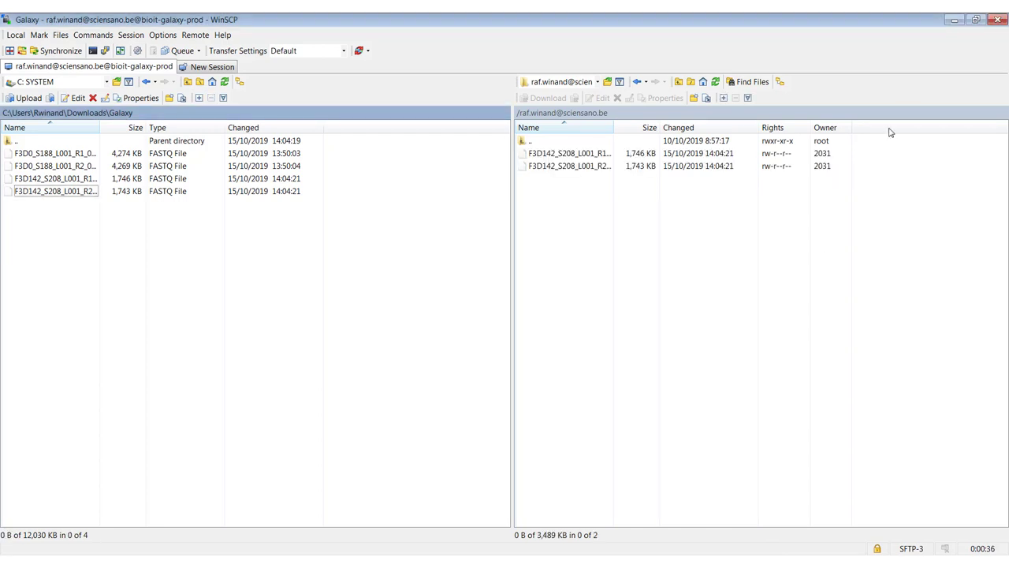
left_click(999, 21)
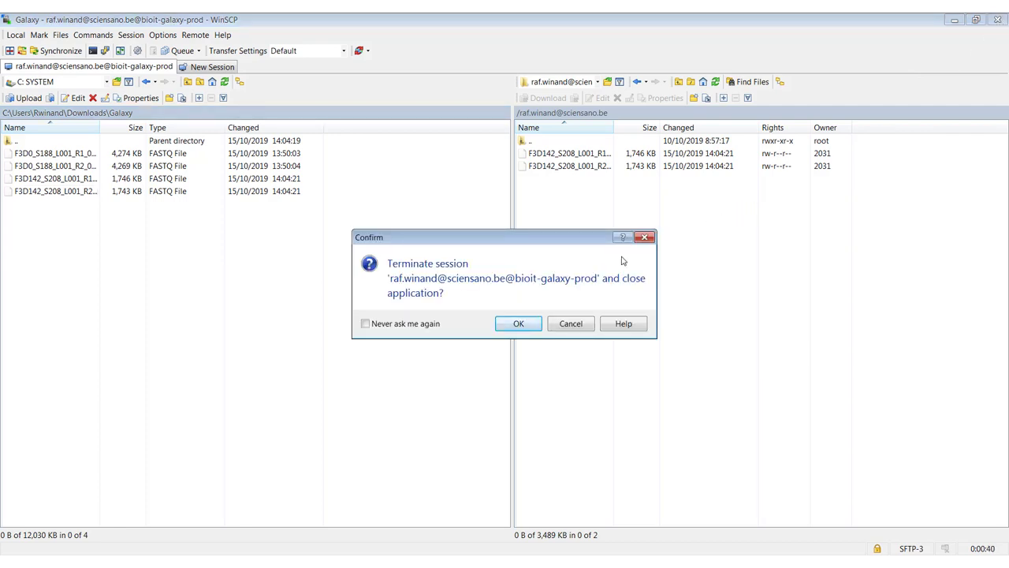
left_click(529, 323)
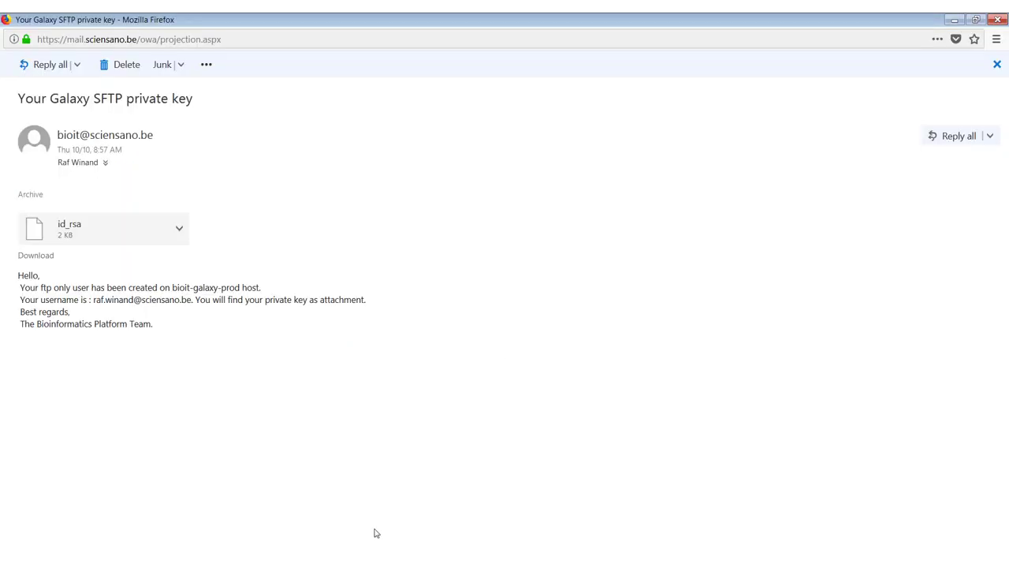
In Galaxy, queue both F3D142_S208 FTP files for upload and start the import.
left_click(378, 529)
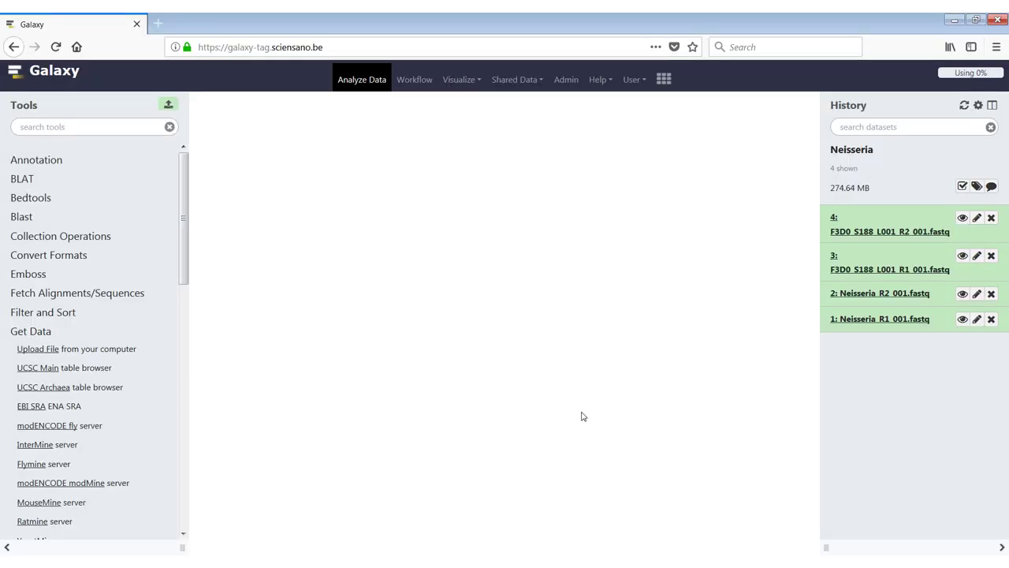
left_click(169, 106)
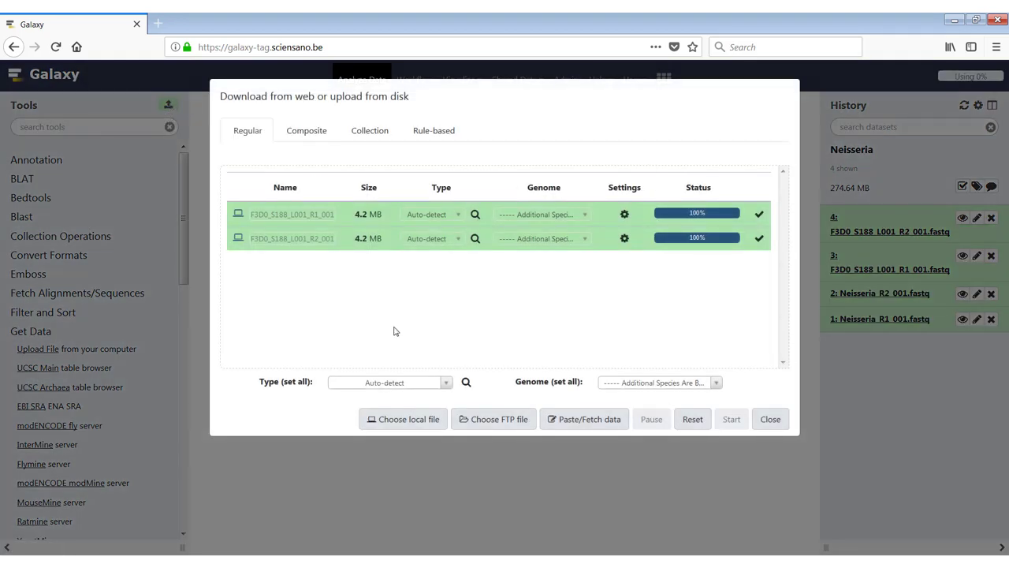
left_click(495, 428)
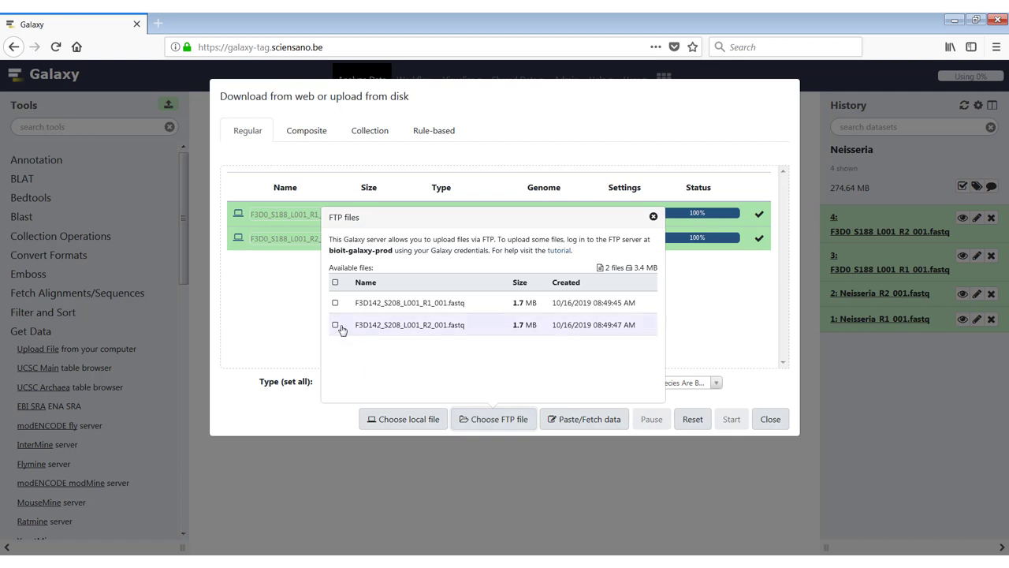
left_click(335, 283)
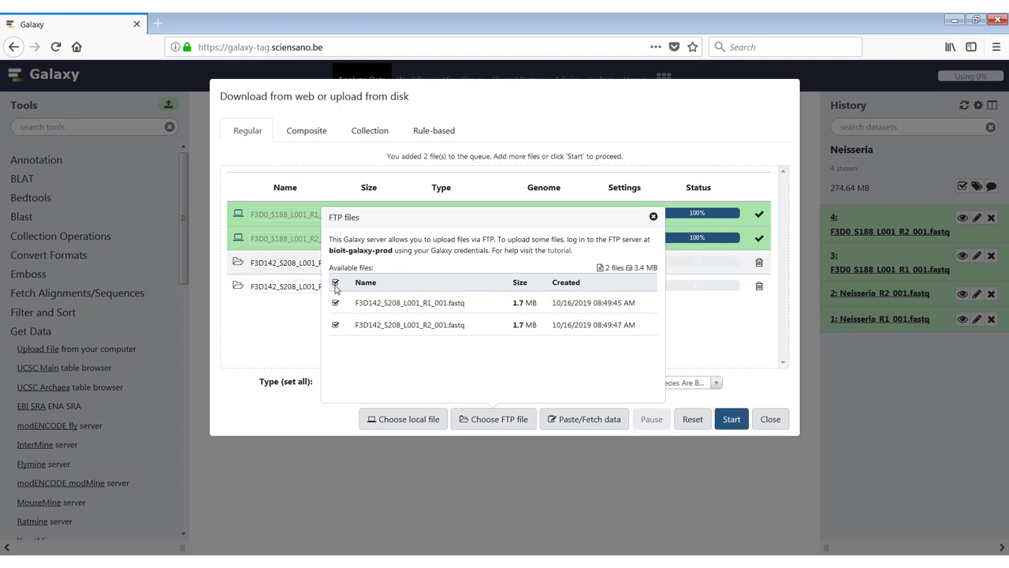
left_click(654, 218)
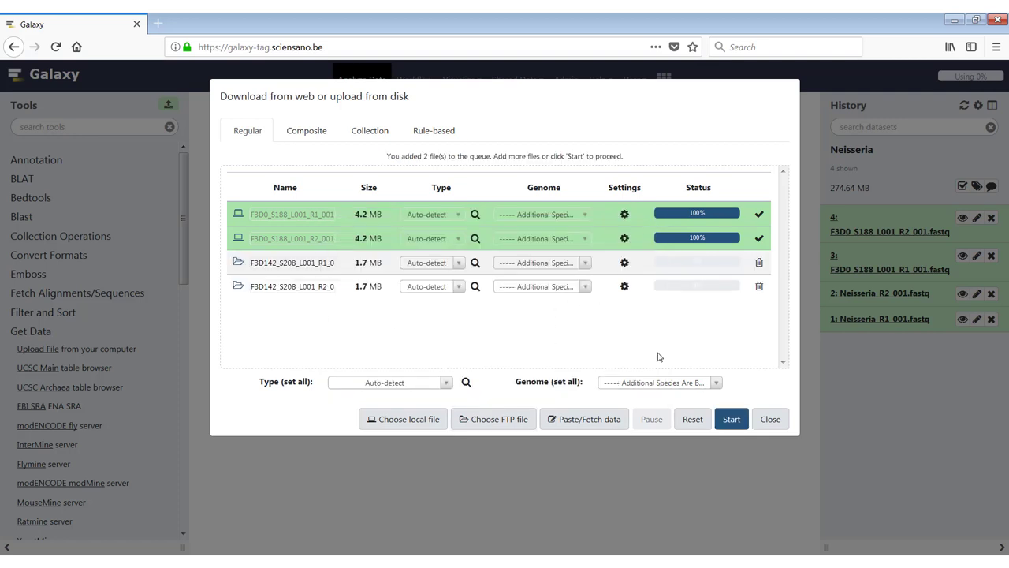
left_click(731, 425)
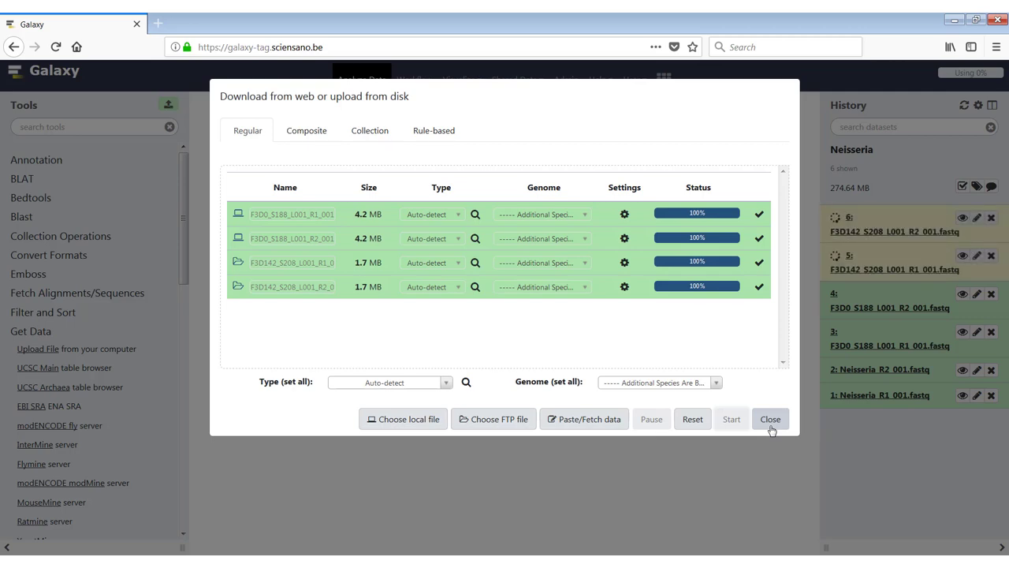
Close the upload dialog while datasets 5 and 6 keep processing in Neisseria.
left_click(770, 422)
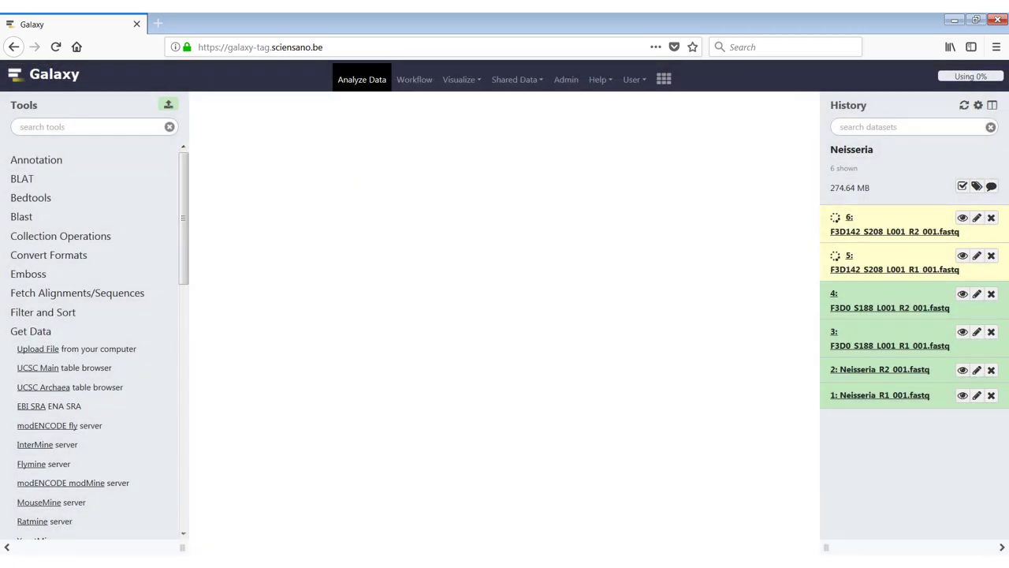